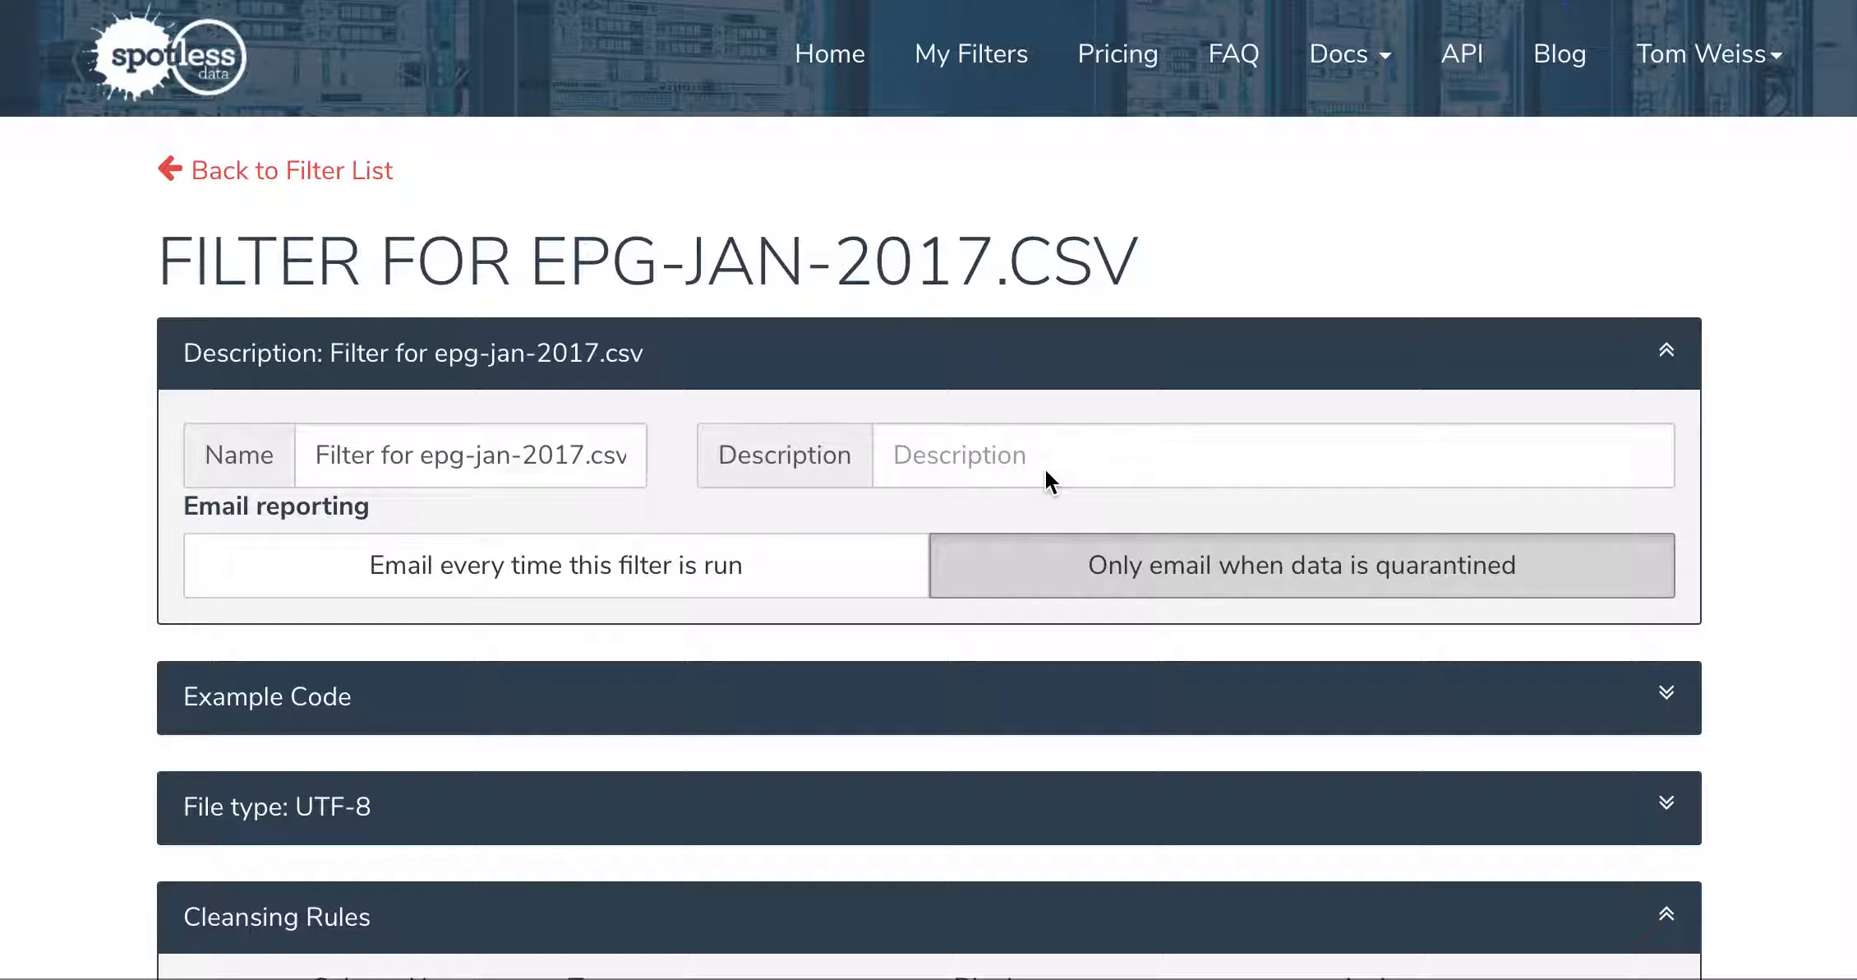
# Step: Set the minimum string length for the title column to 1 in the cleansing rules
pyautogui.scroll(-5, 1045, 471)
pyautogui.scroll(-5, 1045, 469)
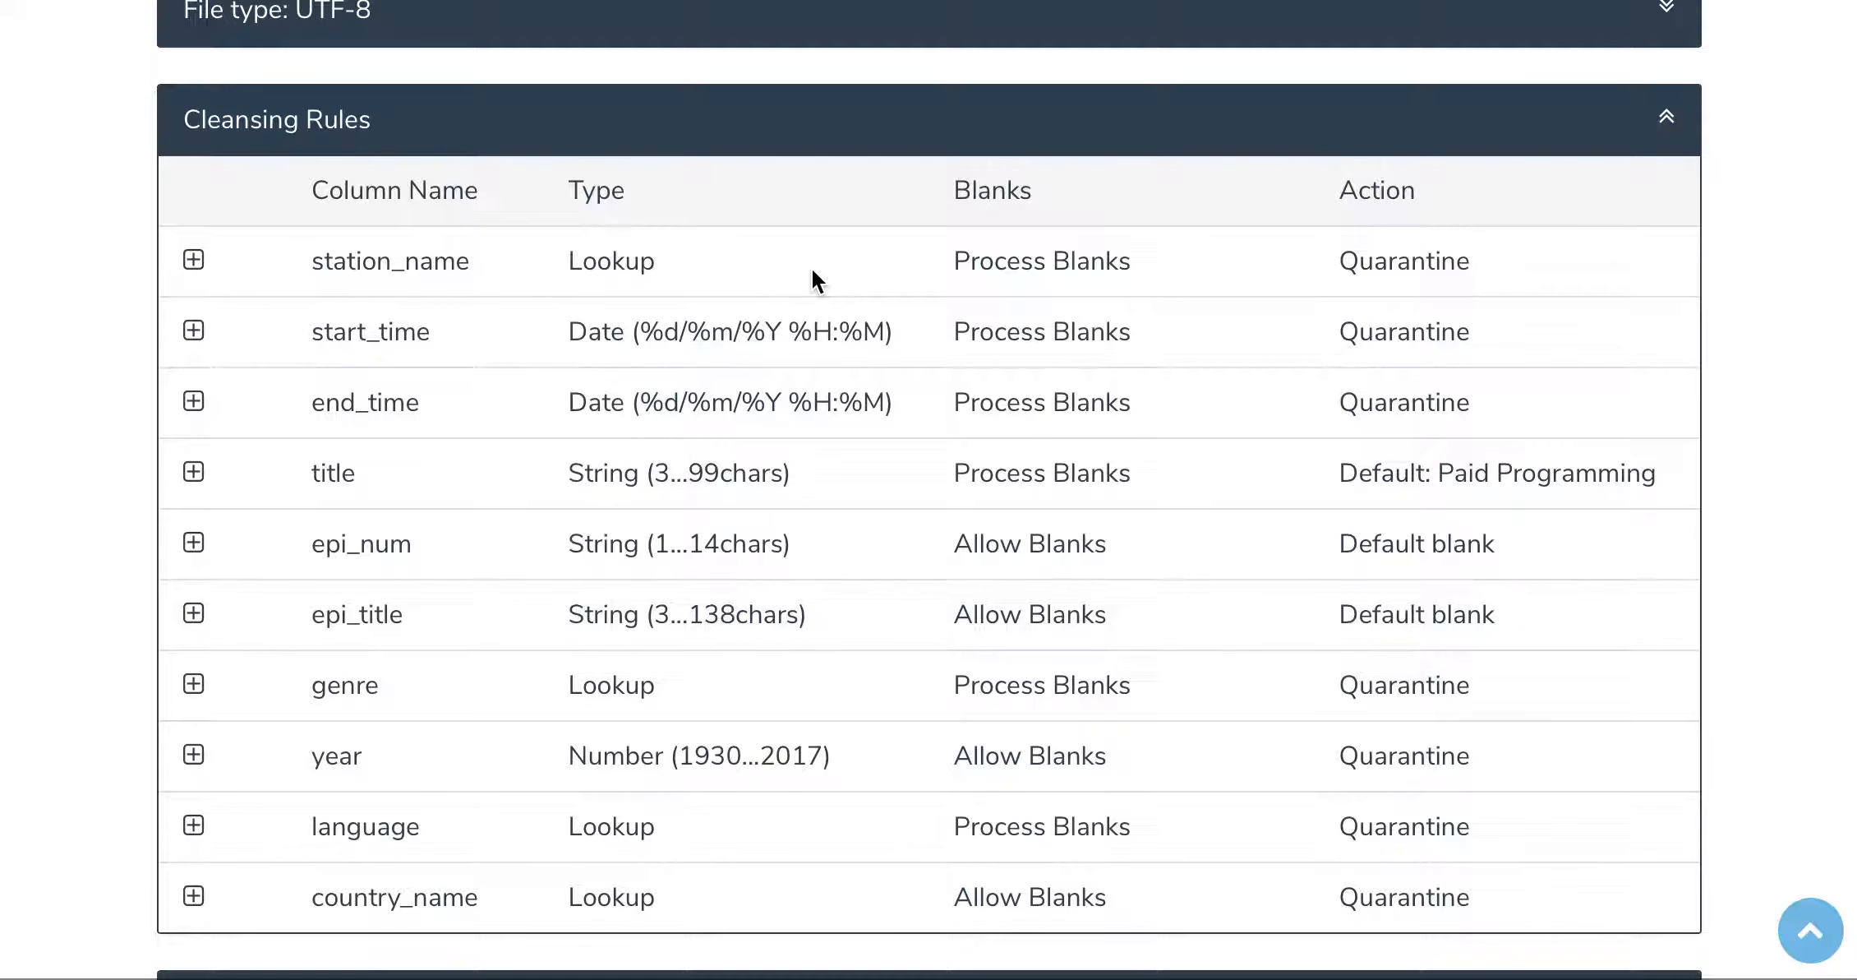
pyautogui.scroll(-2, 812, 269)
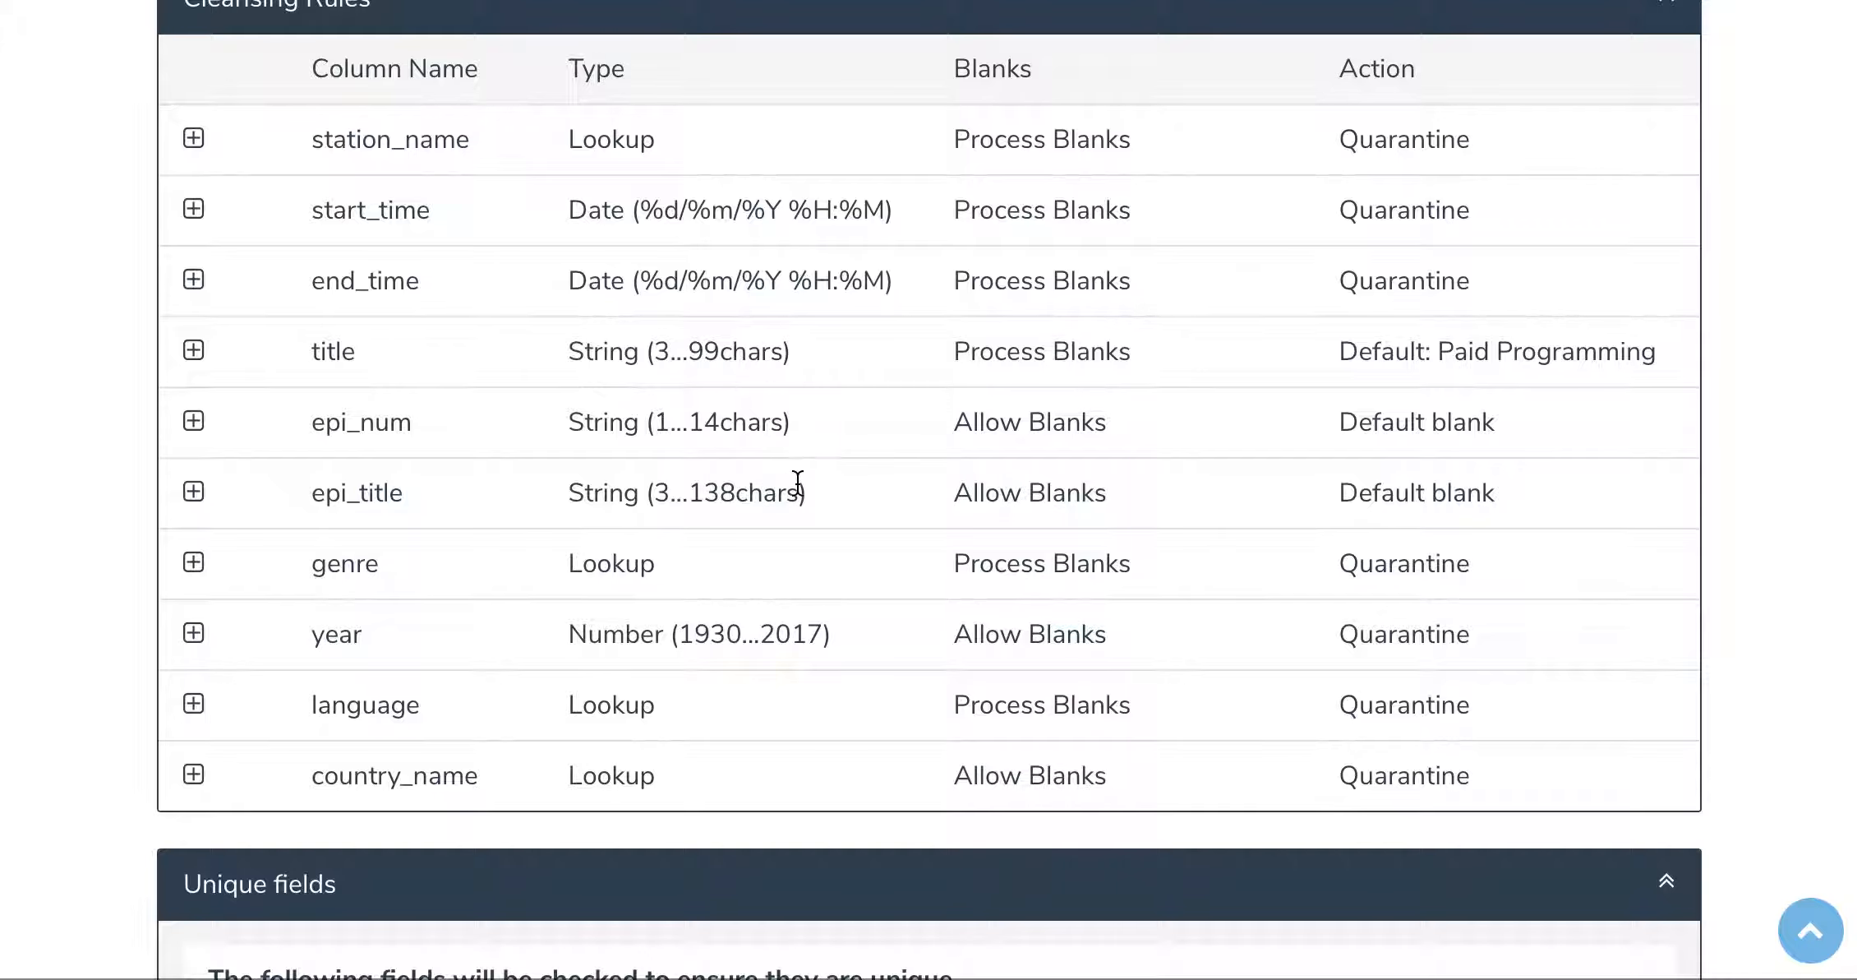
pyautogui.click(193, 350)
pyautogui.moveTo(515, 806); pyautogui.dragTo(415, 804)
pyautogui.write('1')
pyautogui.click(192, 355)
# Step: Set the minimum string length for the epi_title column to 1
pyautogui.click(194, 492)
pyautogui.scroll(-3, 575, 788)
pyautogui.click(456, 709)
pyautogui.doubleClick(456, 710)
pyautogui.write('1')
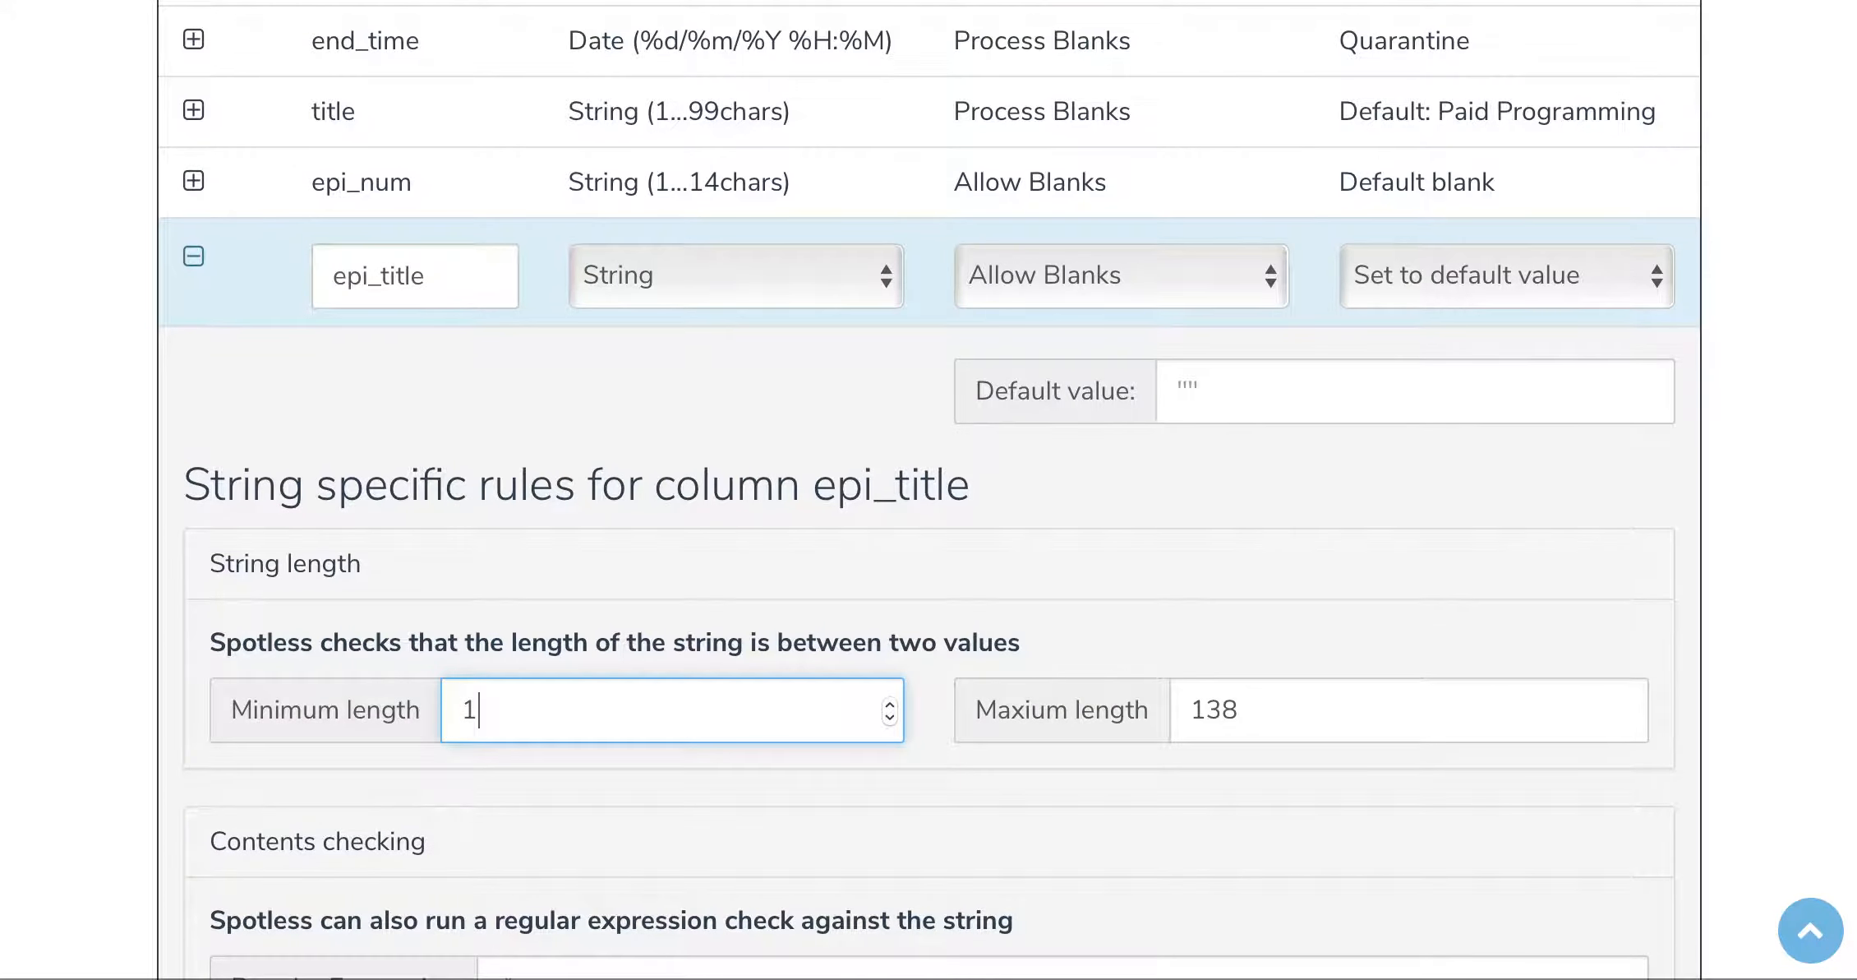
pyautogui.click(192, 255)
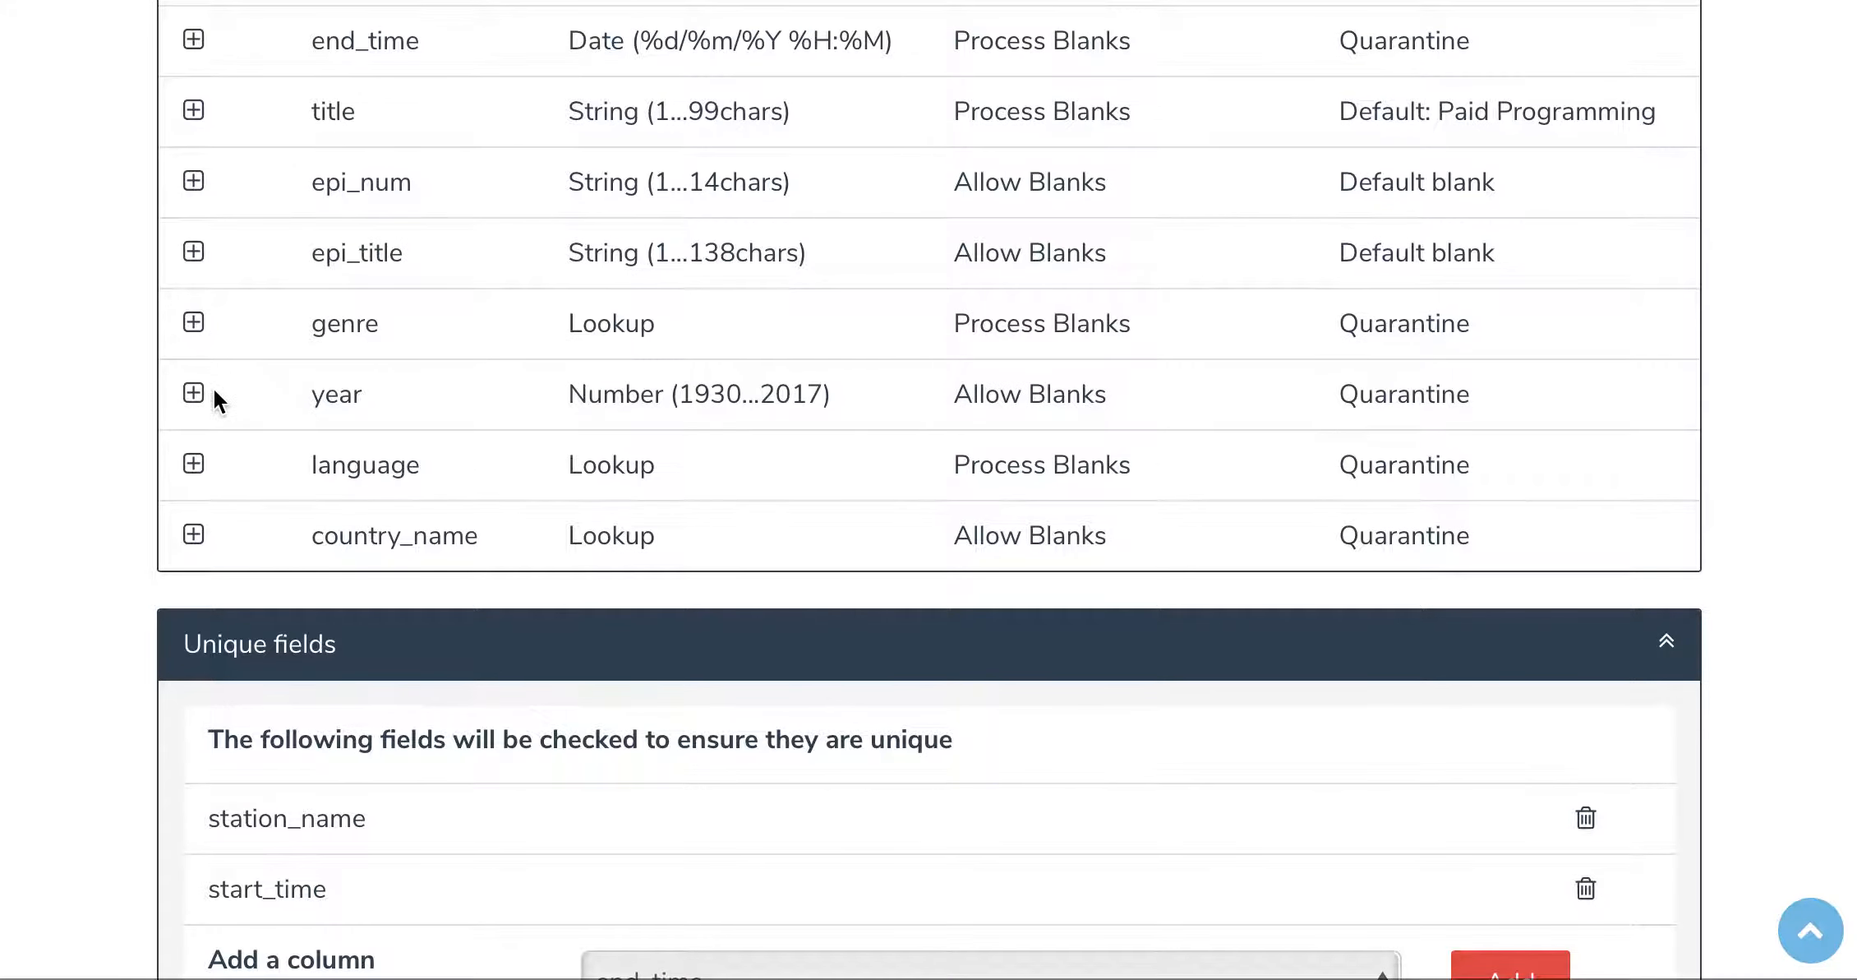
# Step: Set the minimum value of the year column's number range to 1900
pyautogui.click(194, 394)
pyautogui.scroll(-5, 570, 682)
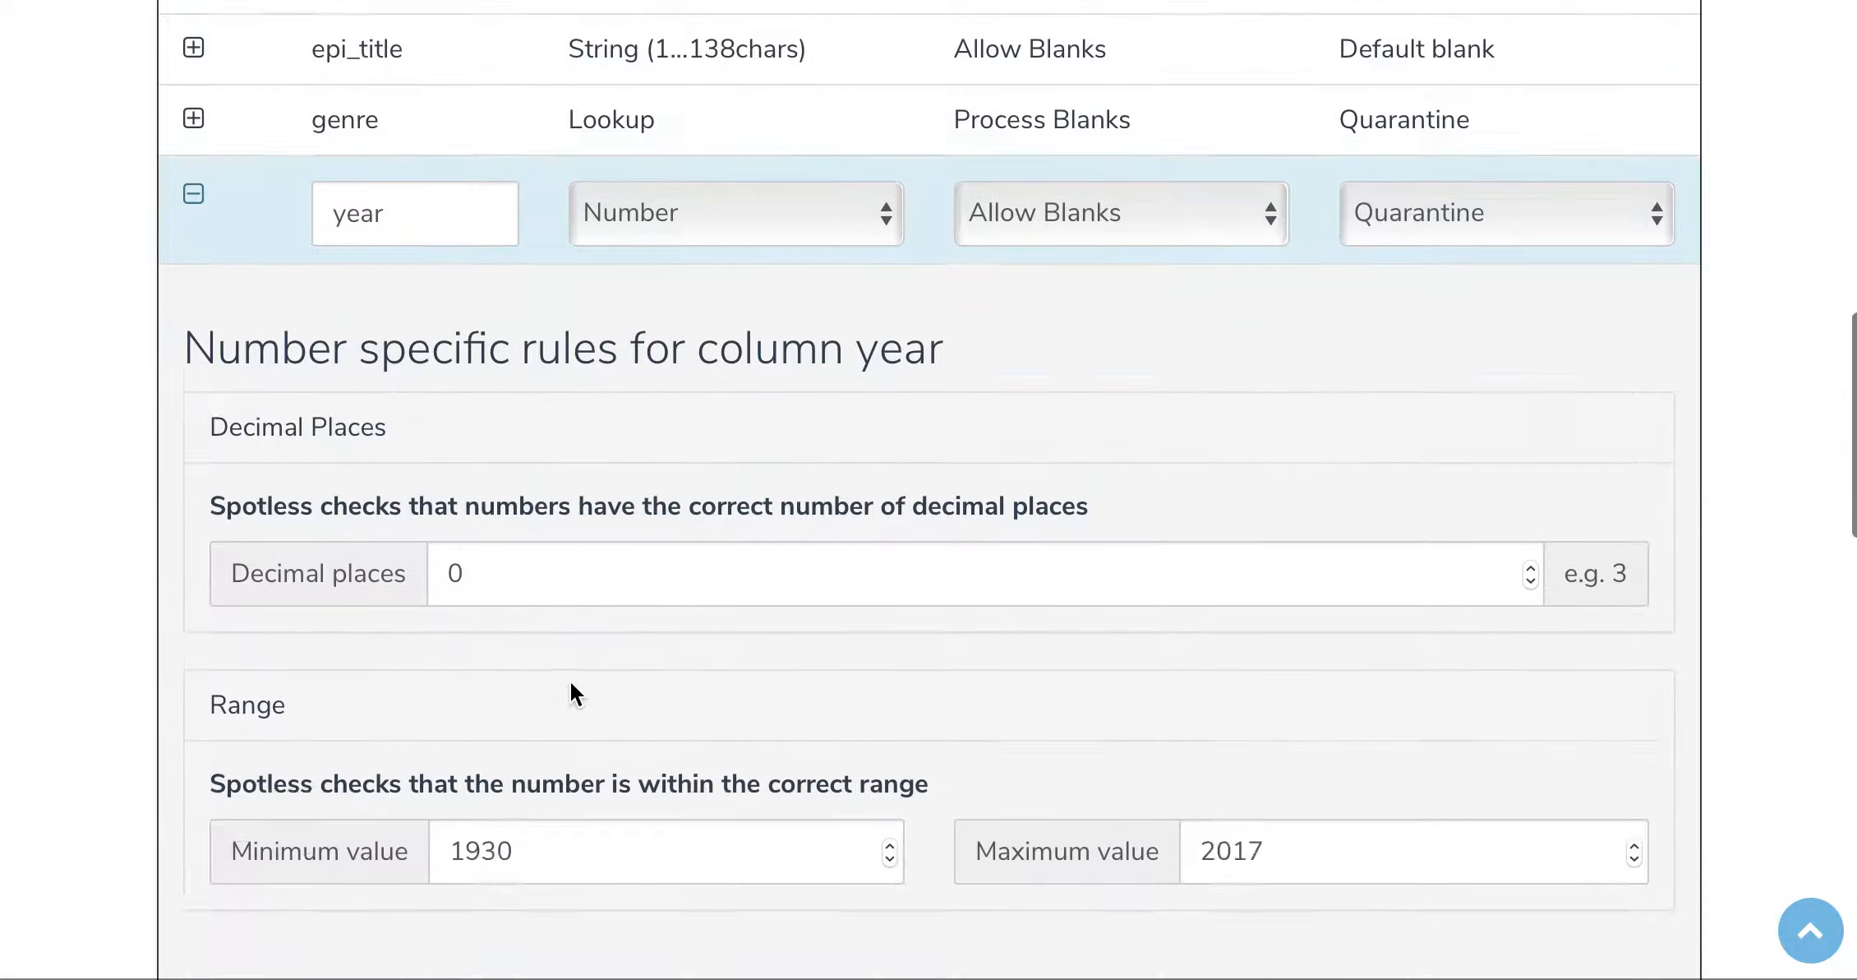
pyautogui.click(556, 580)
pyautogui.press('BackSpace')
pyautogui.press('BackSpace')
pyautogui.write('00')
pyautogui.scroll(2, 212, 426)
pyautogui.scroll(1, 212, 425)
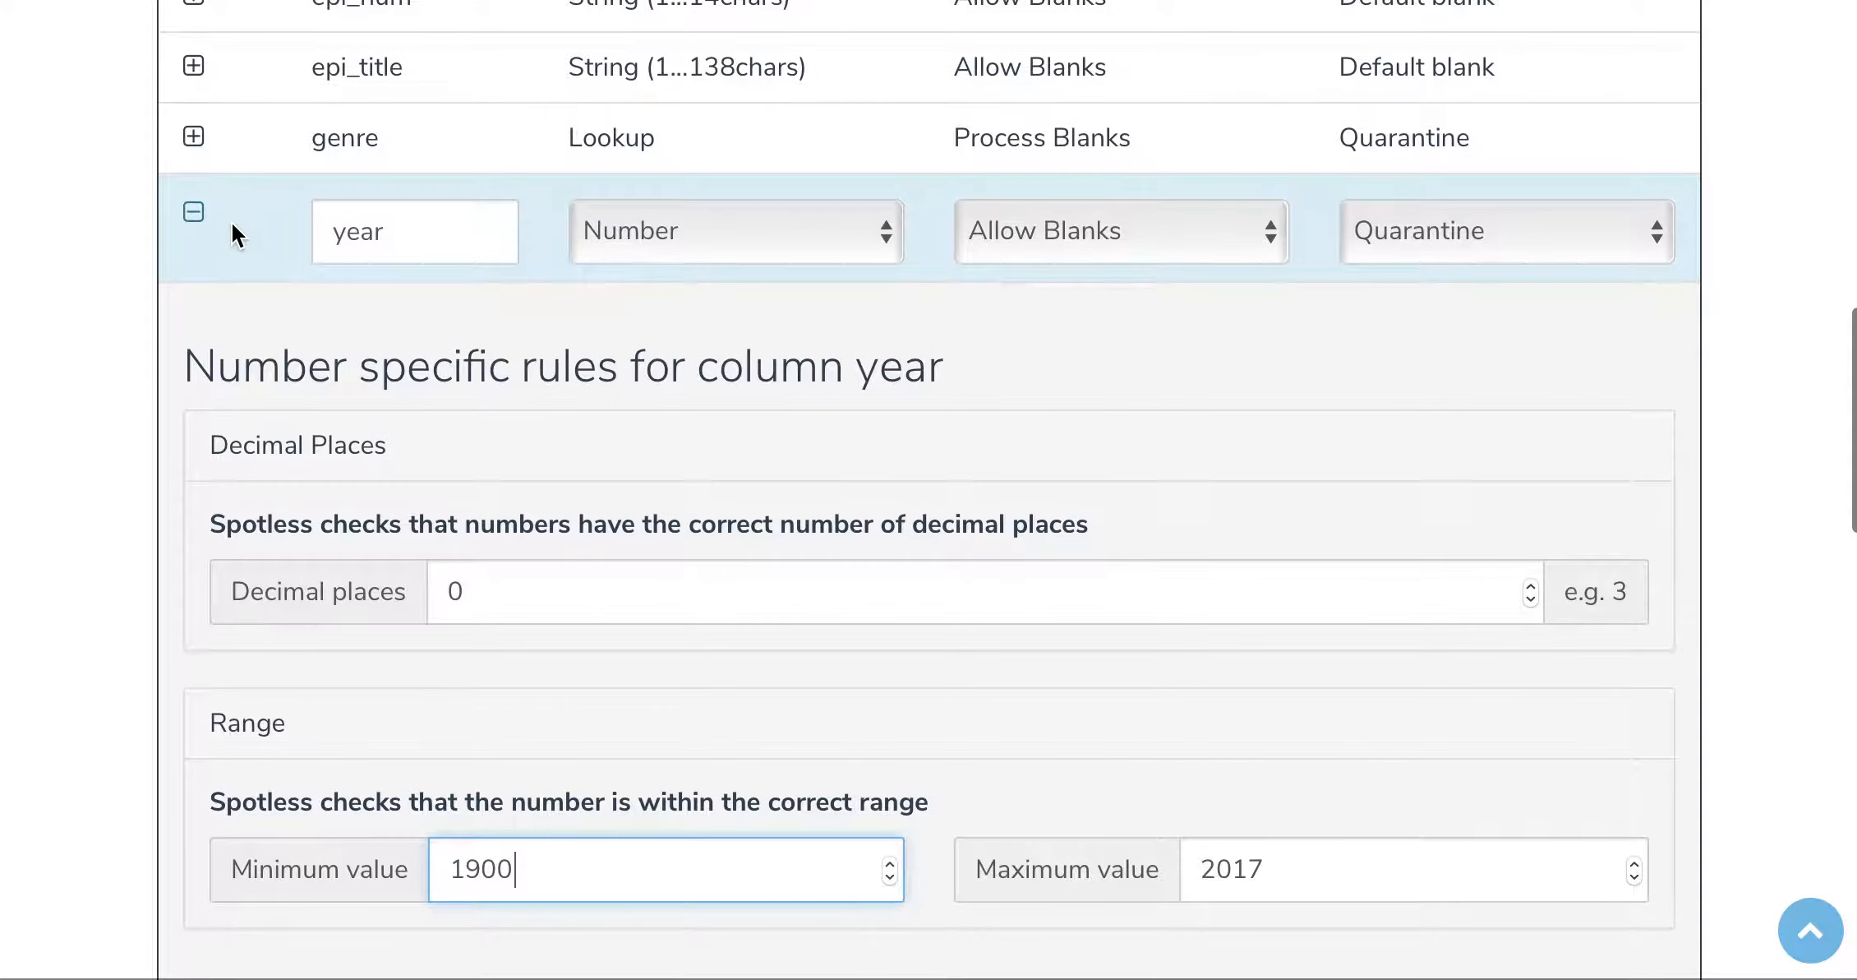
pyautogui.click(191, 205)
# Step: Review the cleansing rules table and inspect the lookup rules for the genre column
pyautogui.scroll(4, 678, 215)
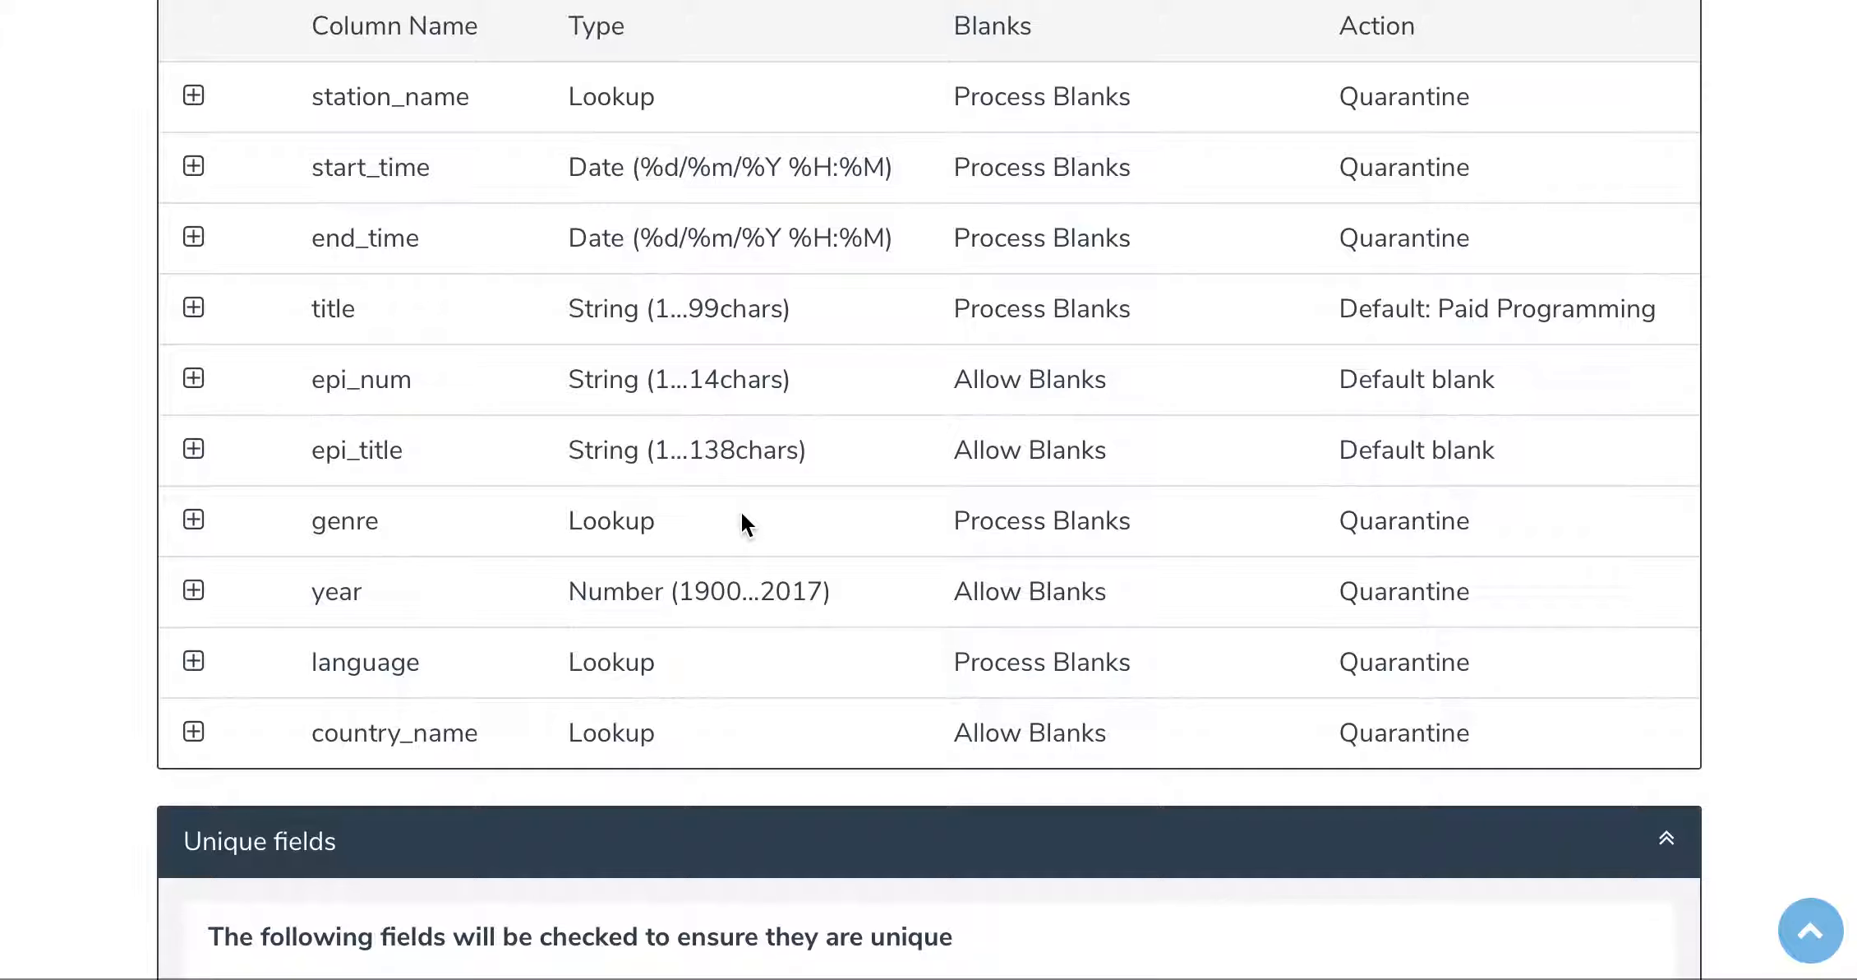
pyautogui.scroll(2, 742, 515)
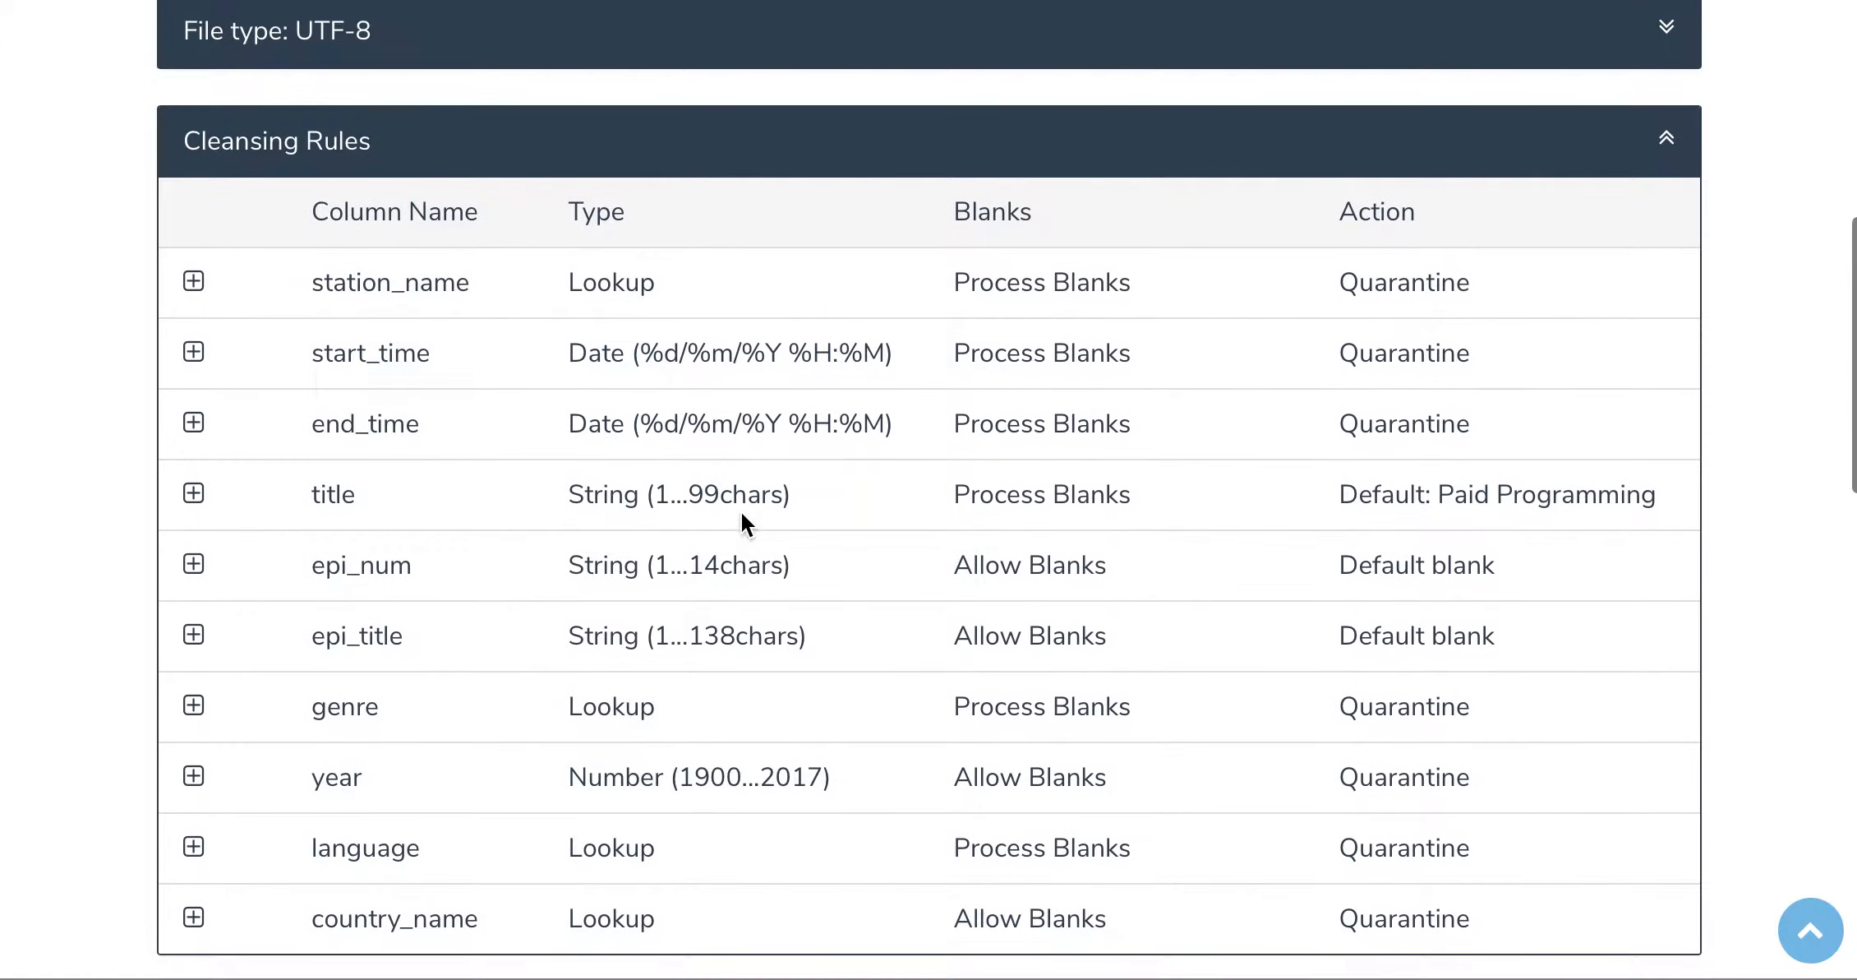
pyautogui.scroll(-3, 742, 515)
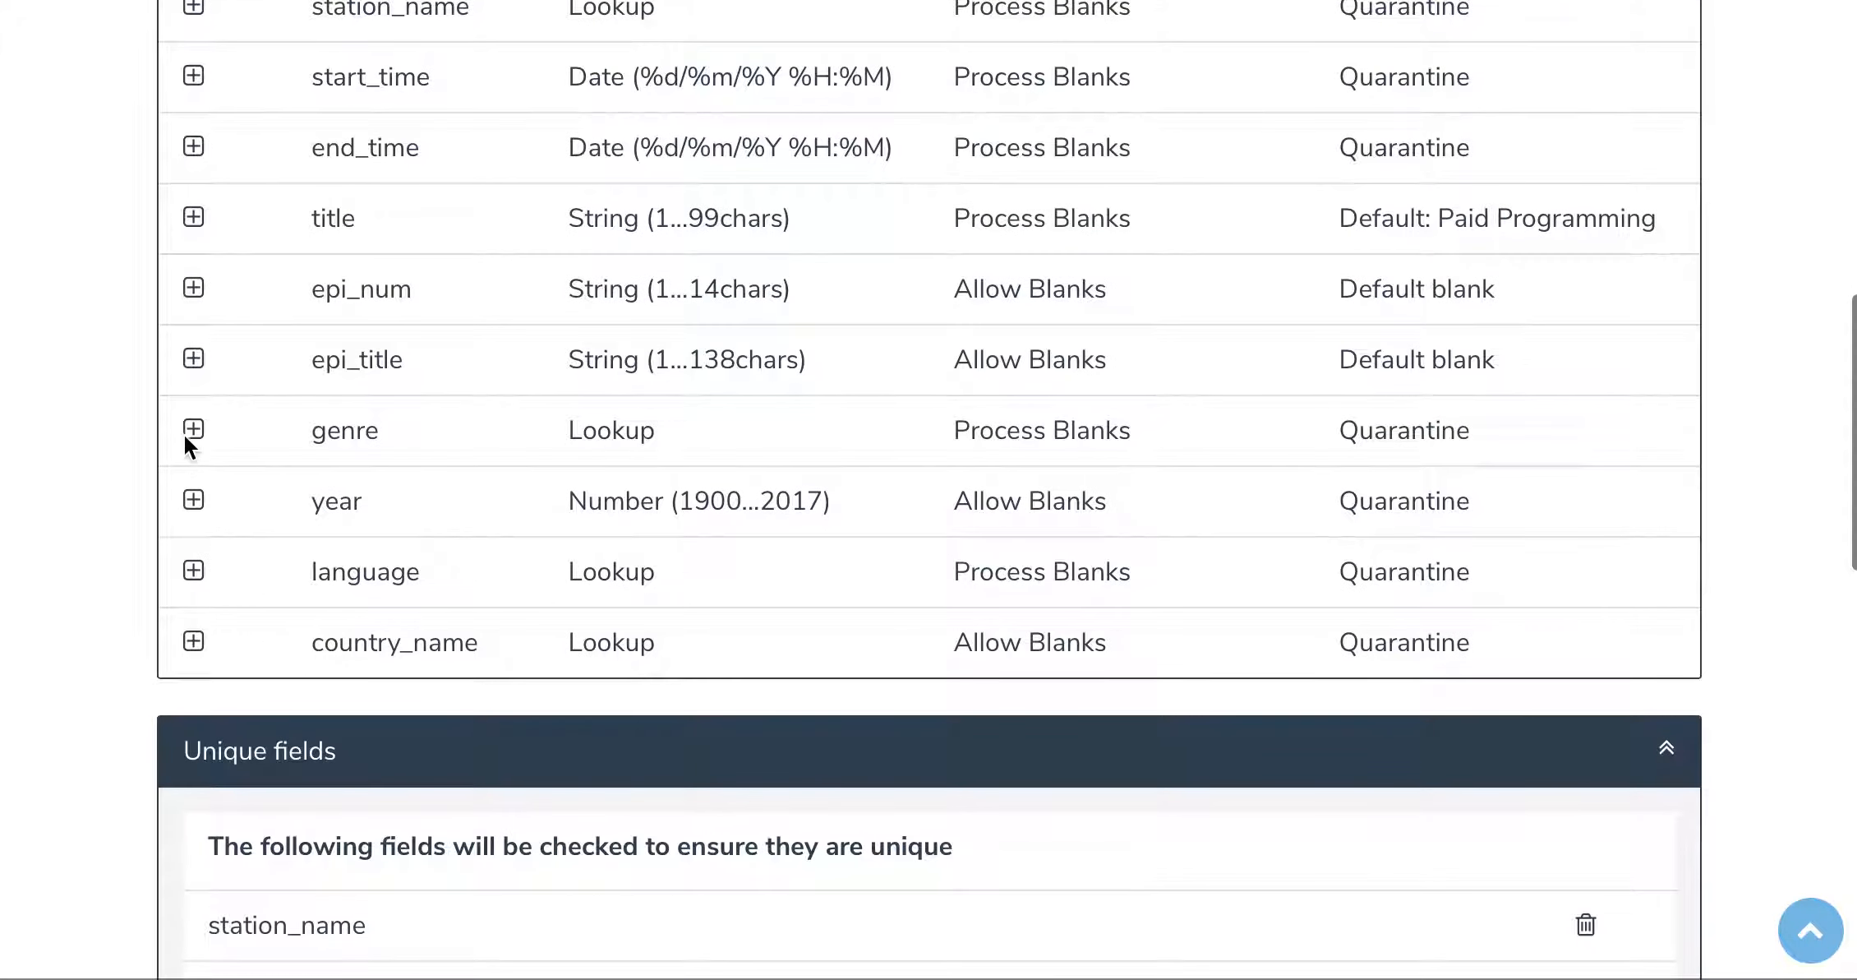
pyautogui.click(193, 428)
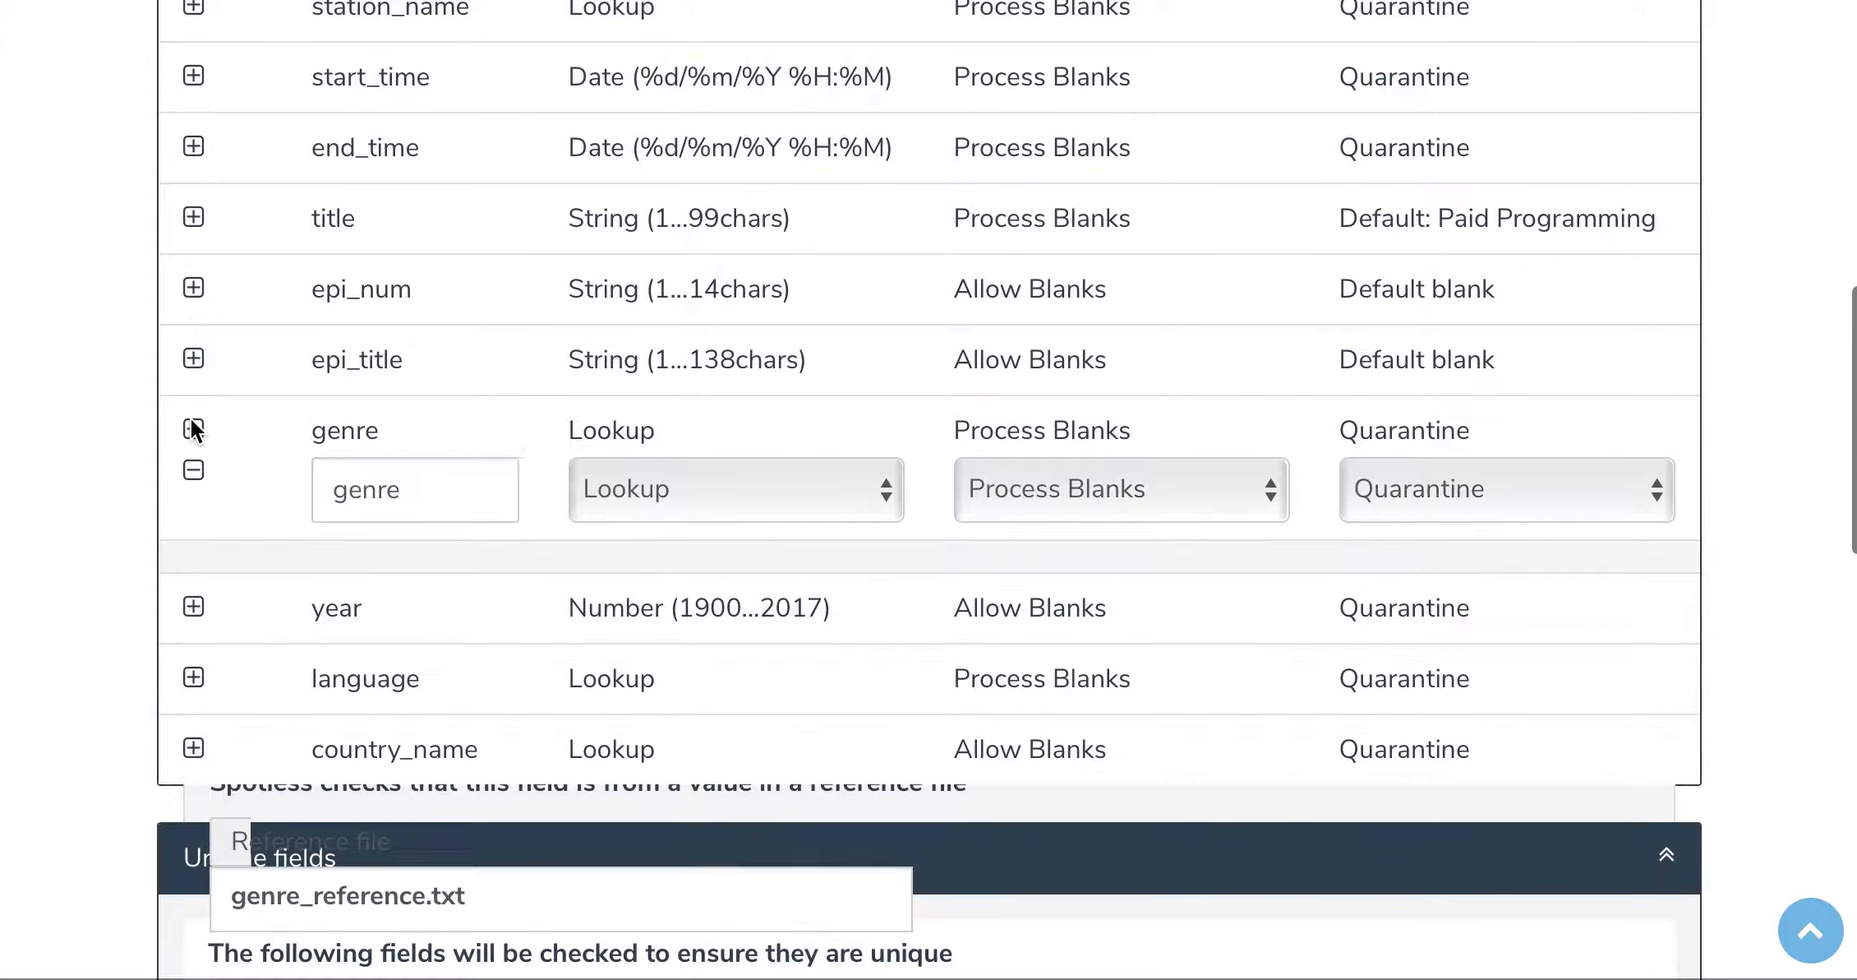
pyautogui.scroll(-4, 1064, 553)
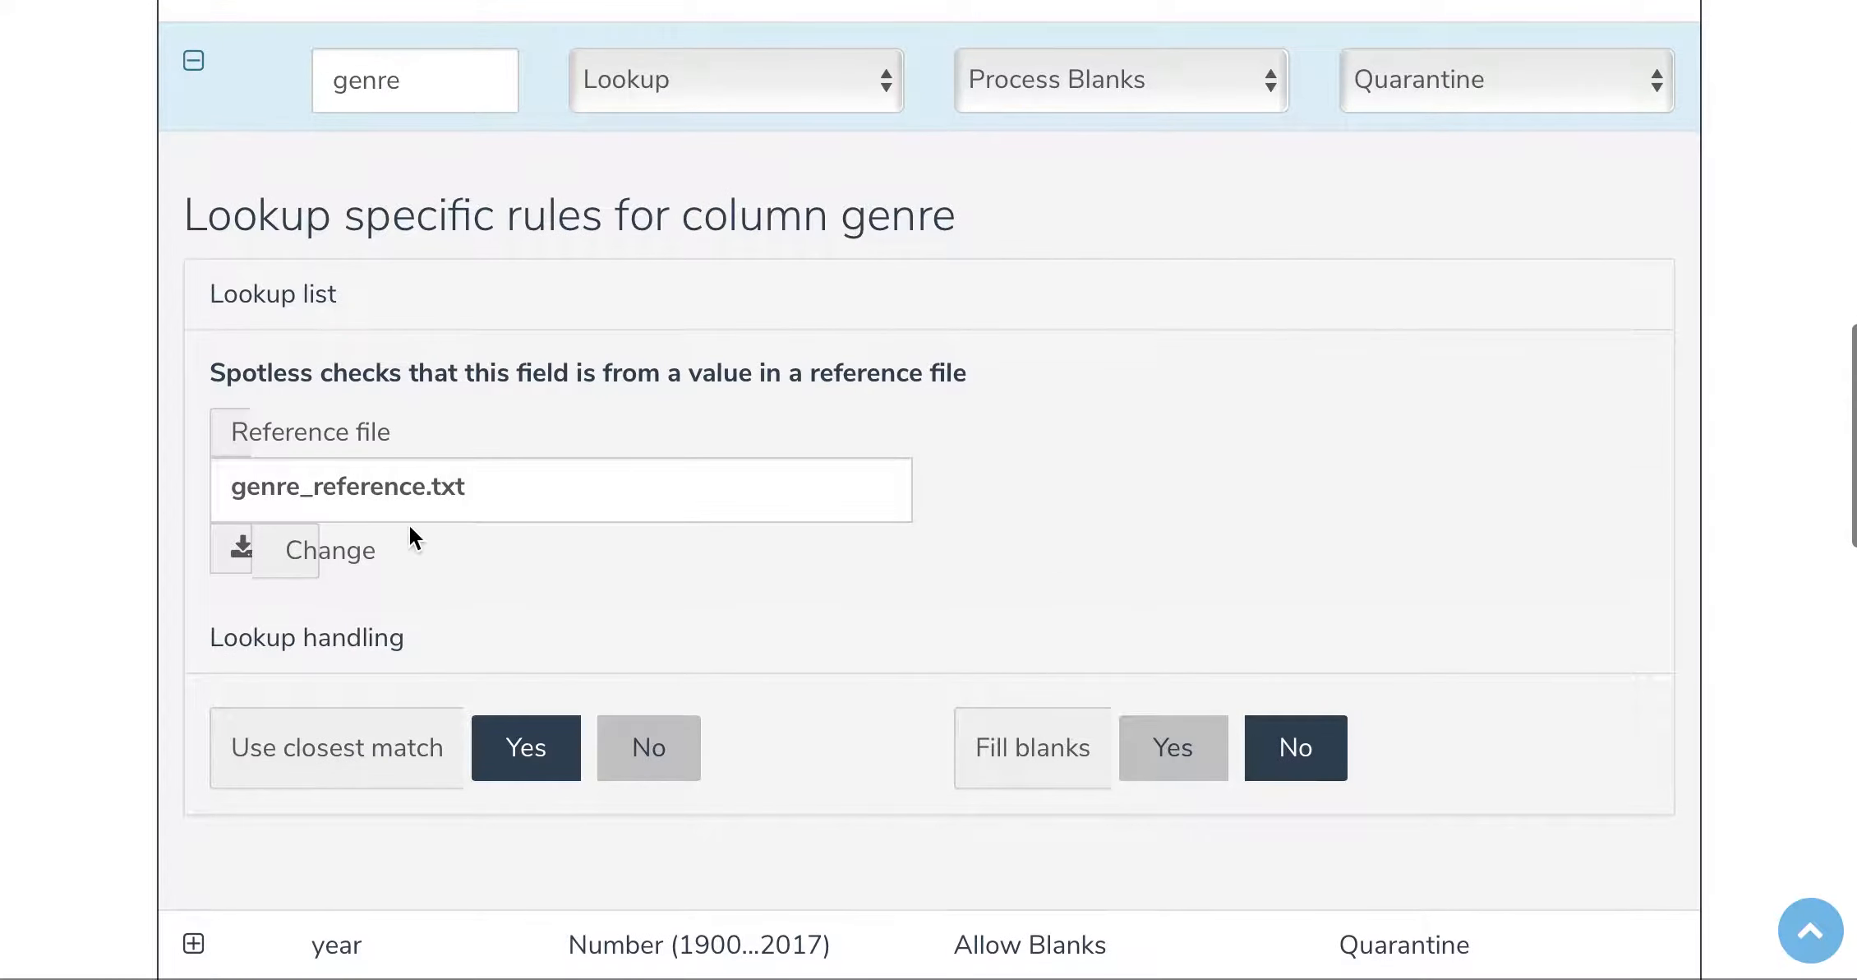
pyautogui.click(184, 56)
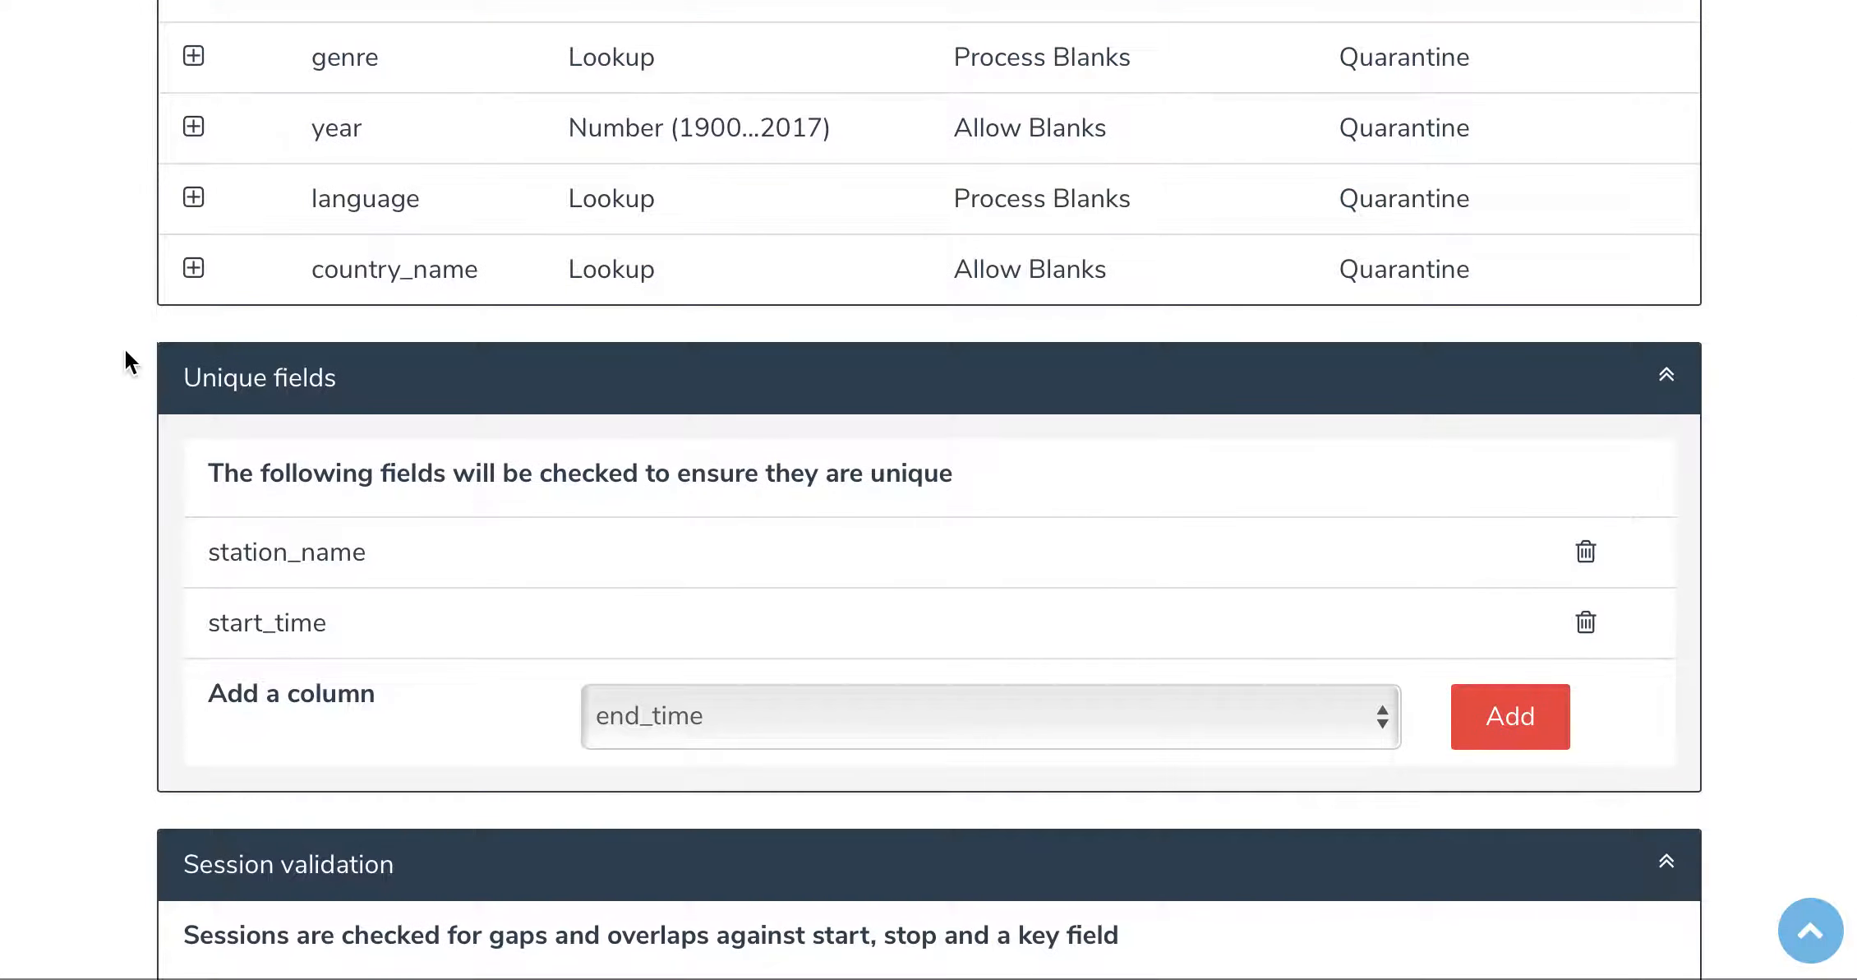
# Step: Run the filter on the default file epg-jan-2017.csv
pyautogui.scroll(-1, 125, 394)
pyautogui.scroll(-1, 125, 387)
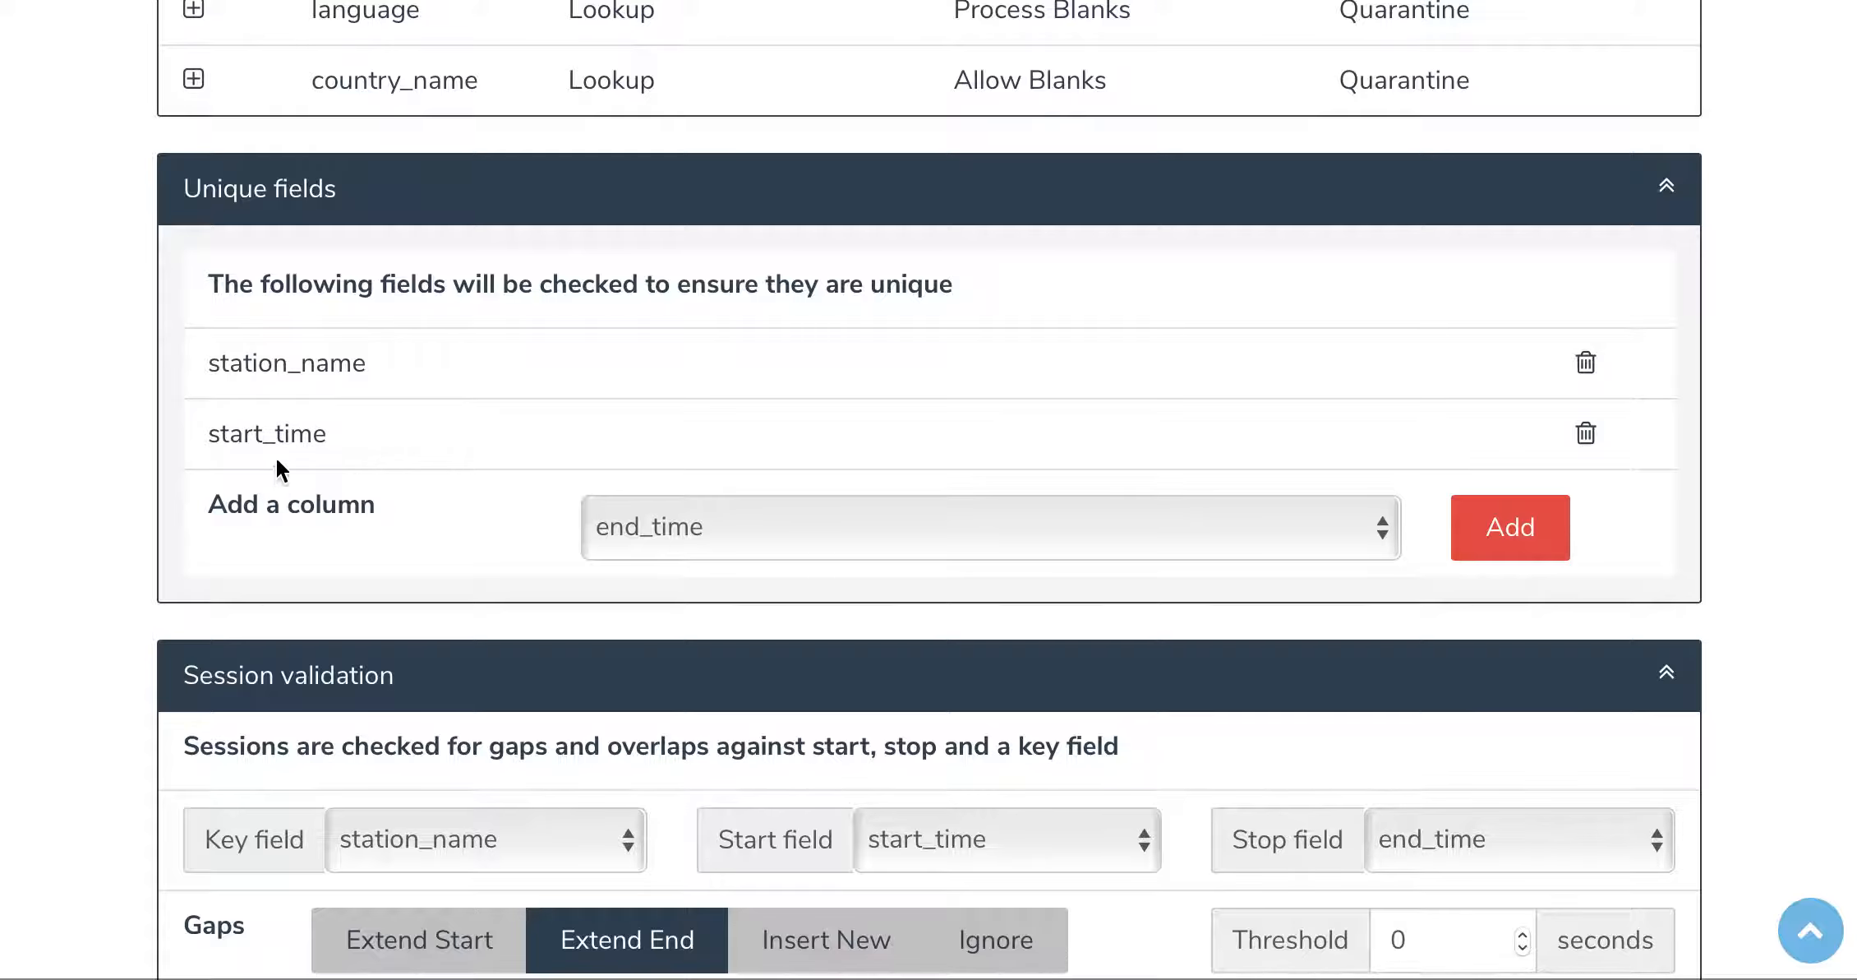
pyautogui.scroll(-3, 140, 549)
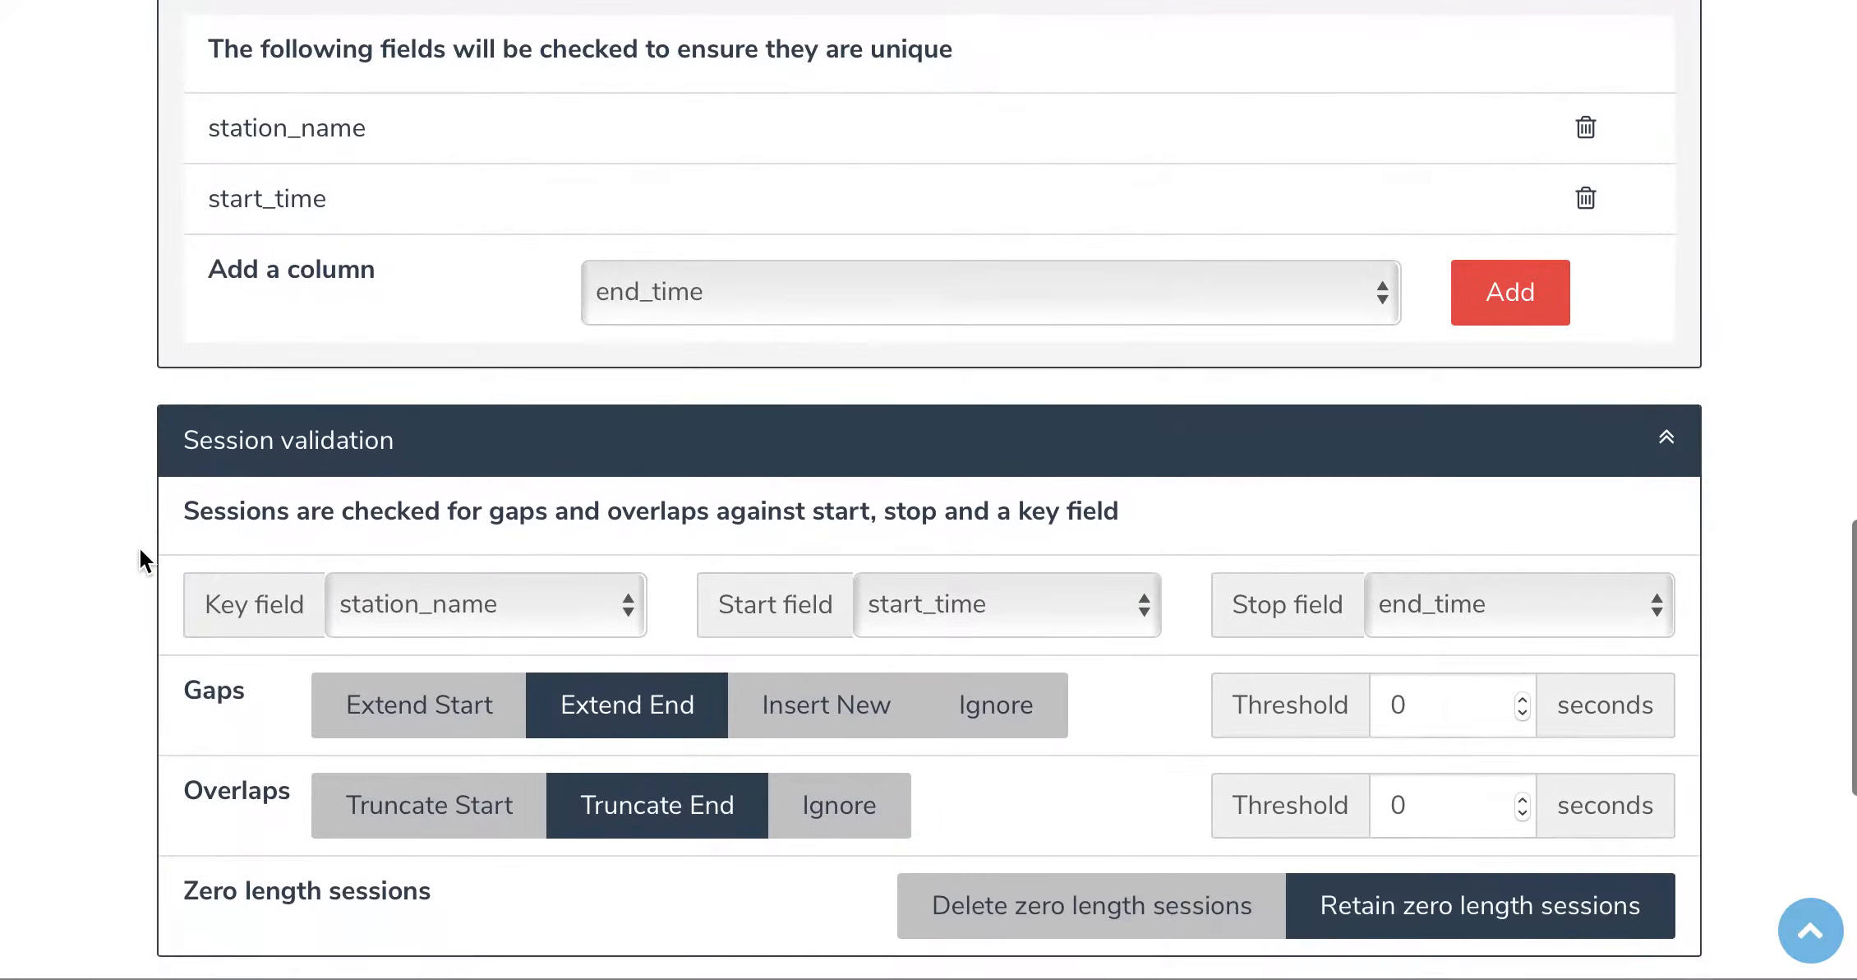
pyautogui.scroll(-2, 140, 550)
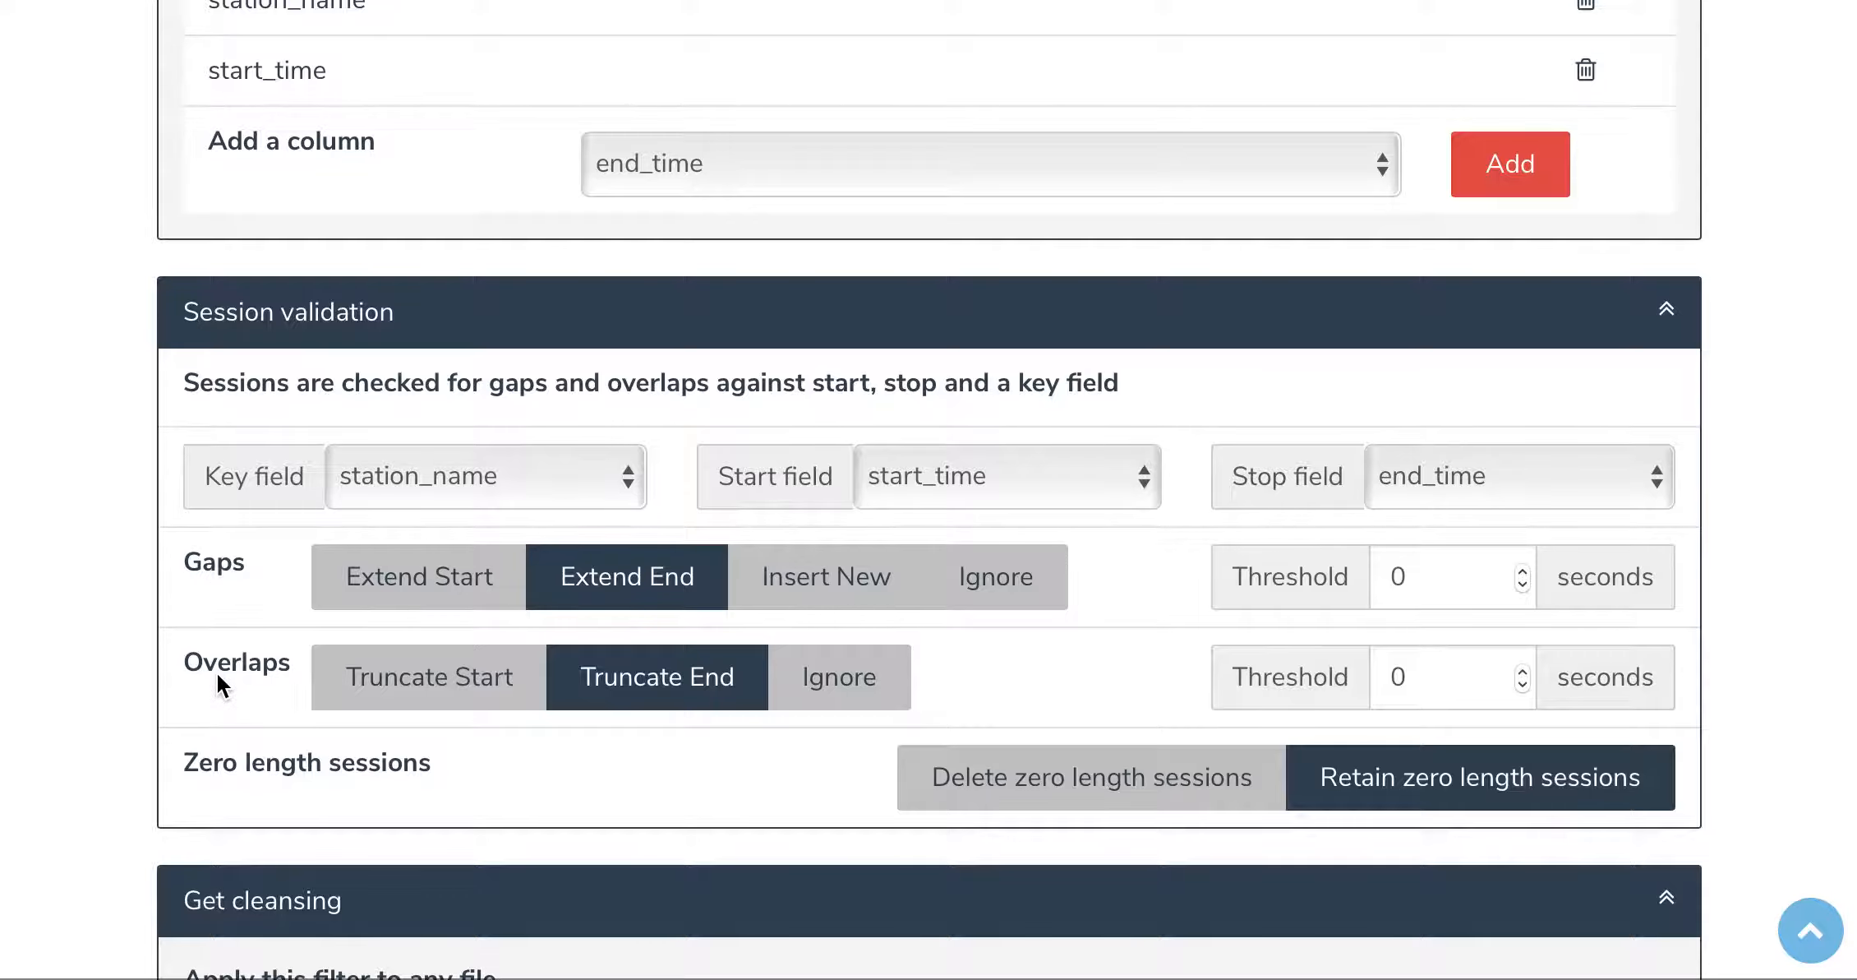
pyautogui.scroll(-5, 218, 673)
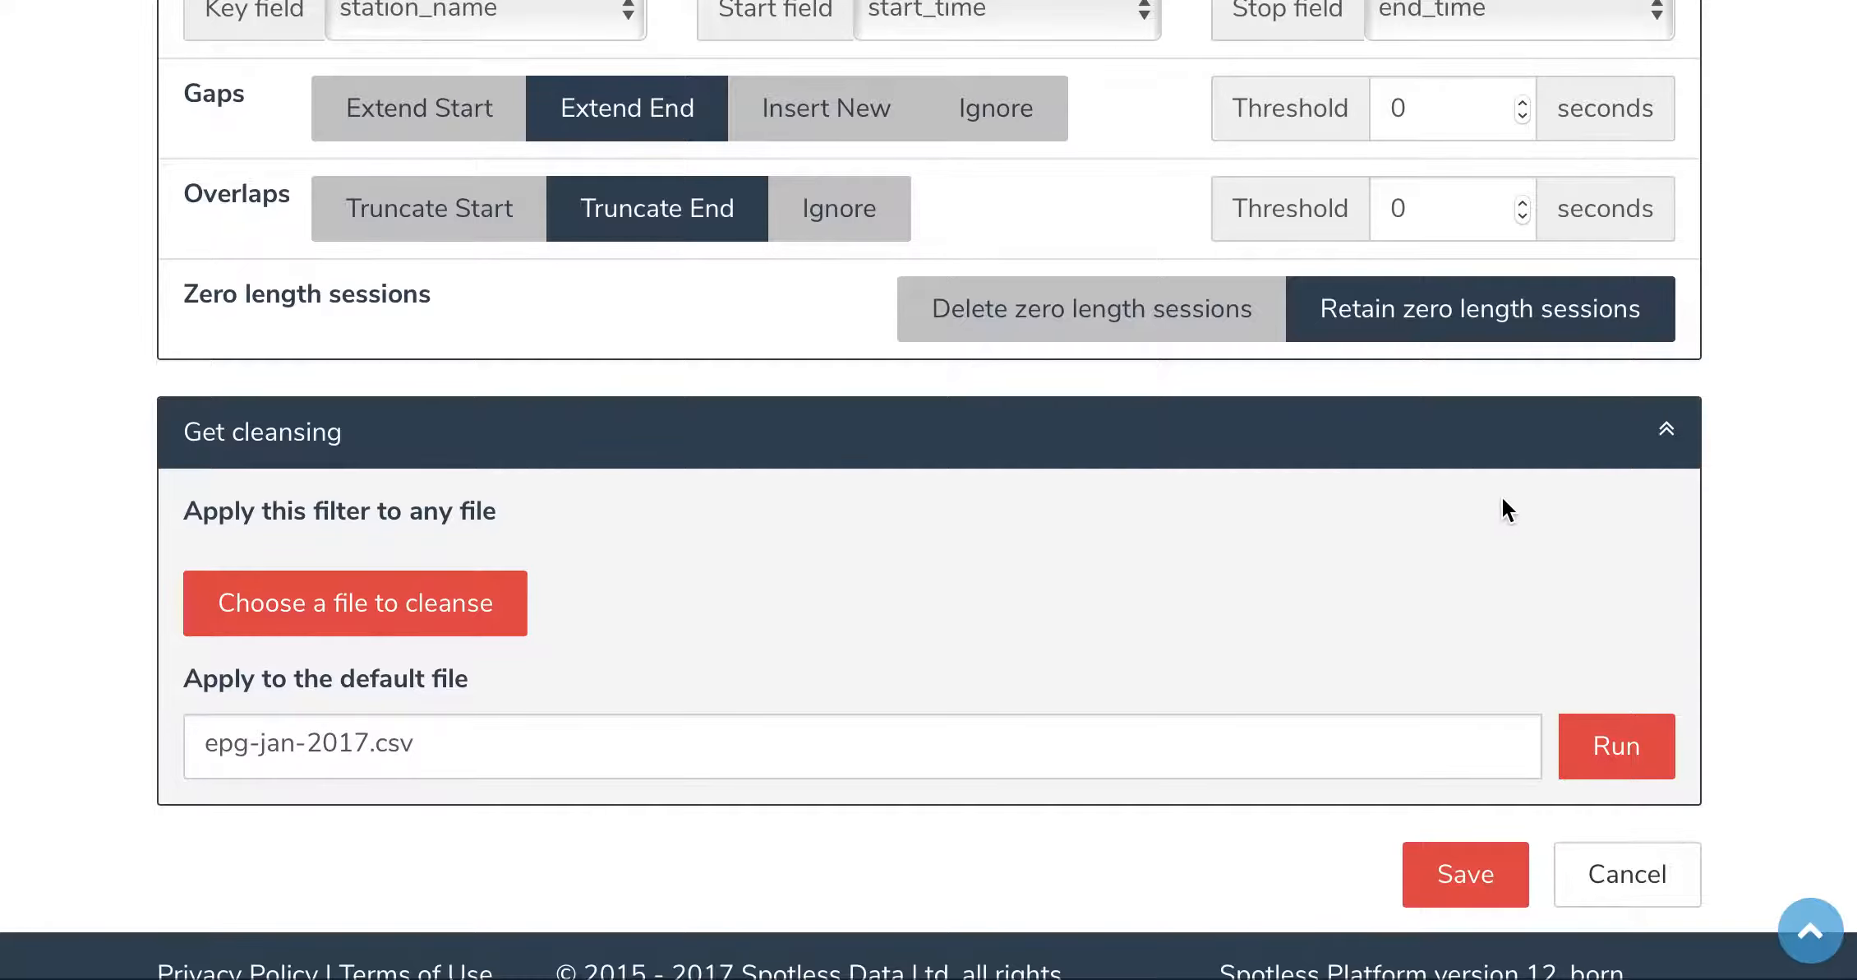
pyautogui.click(1617, 771)
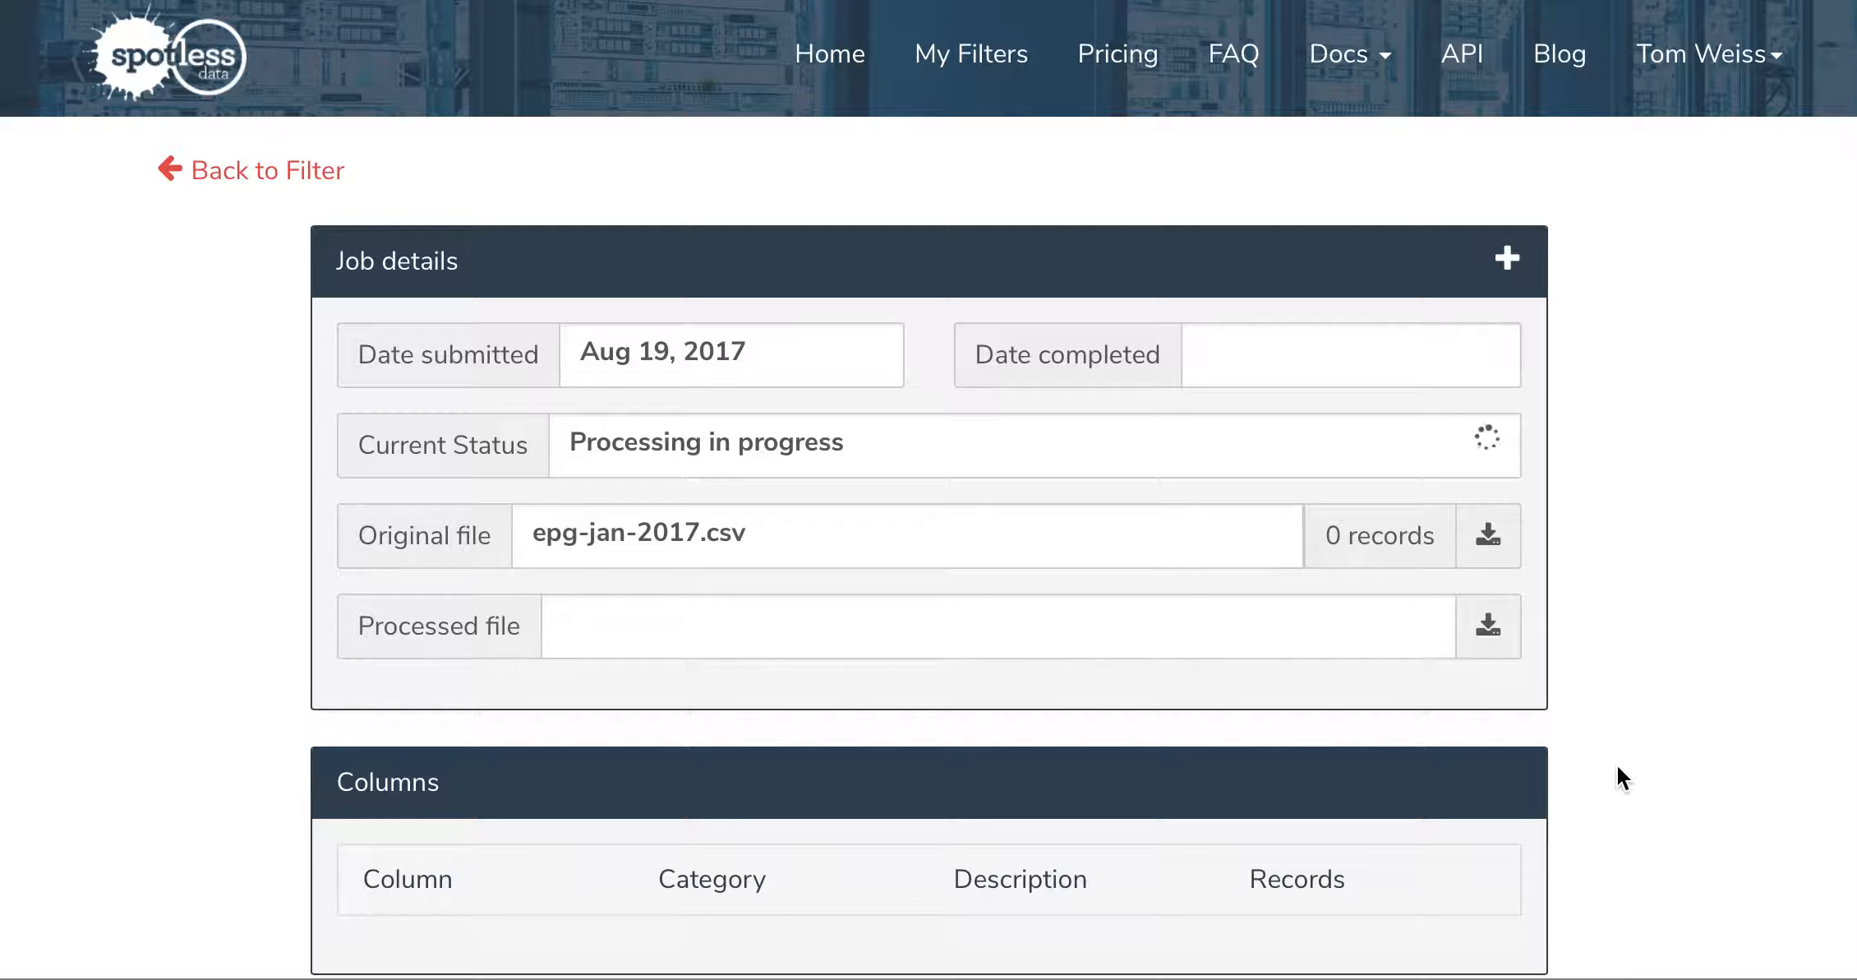
# Step: Return from the job details to the filter and examine its Python example code
pyautogui.scroll(-3, 1618, 764)
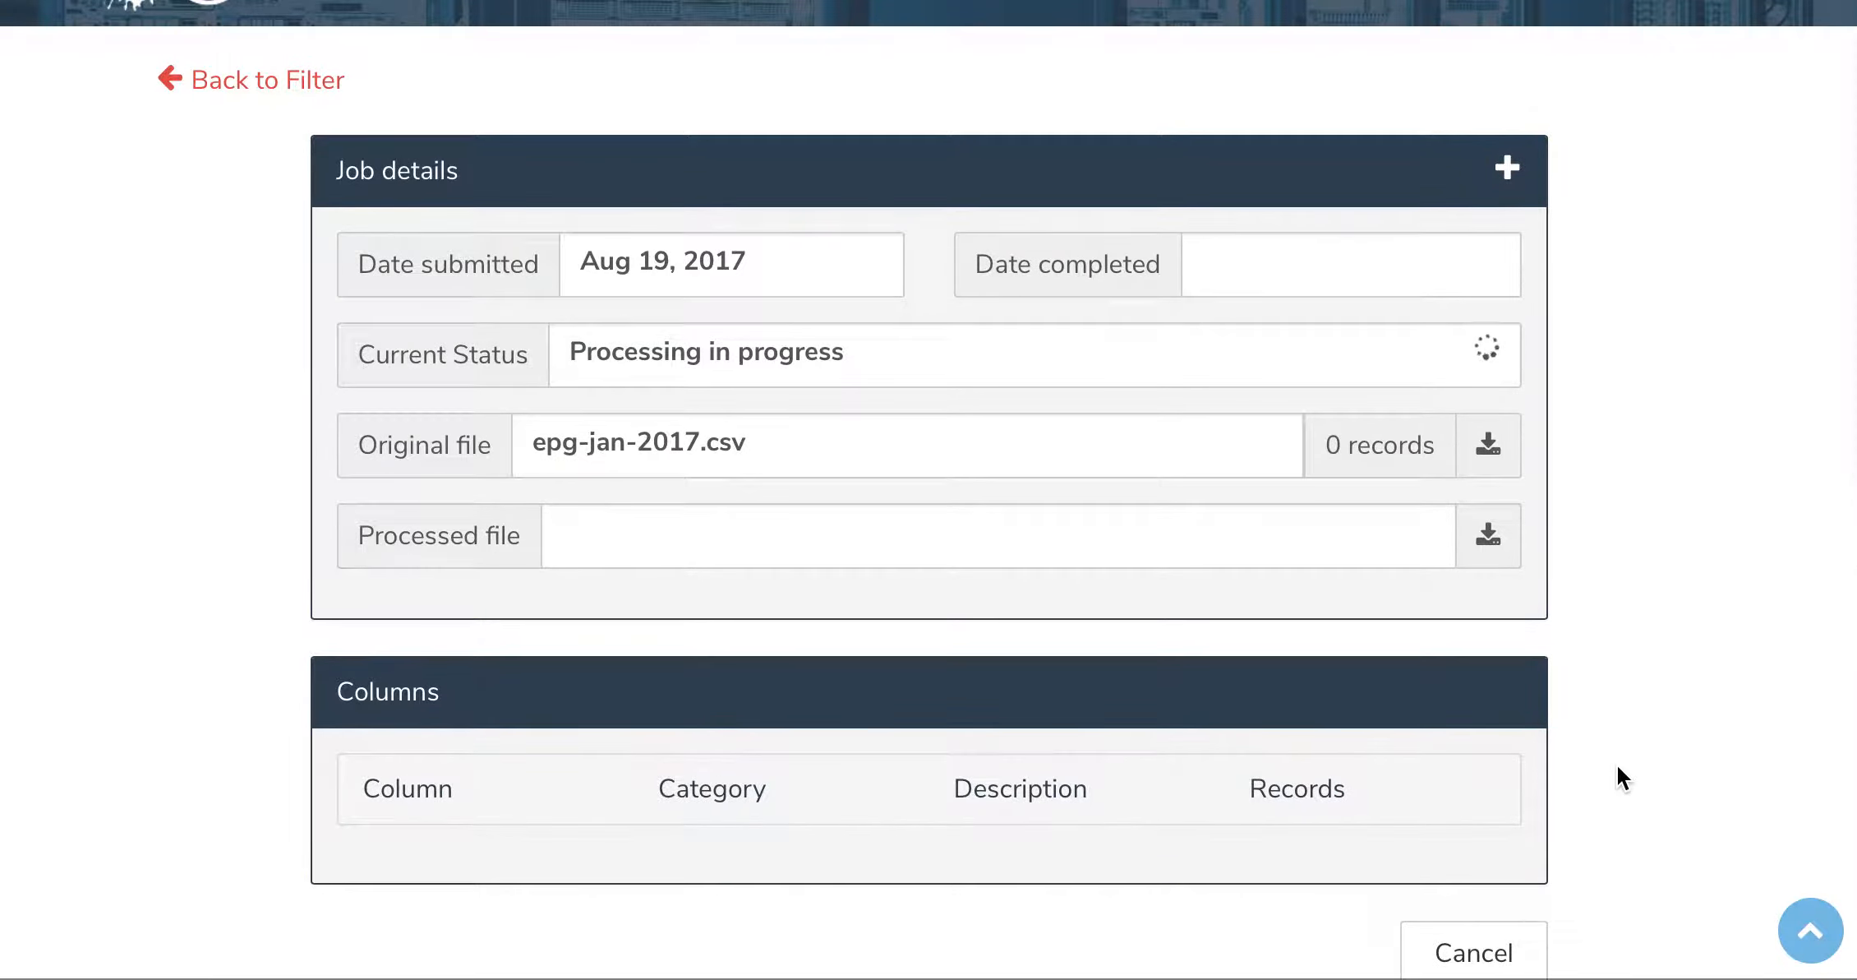
pyautogui.click(264, 74)
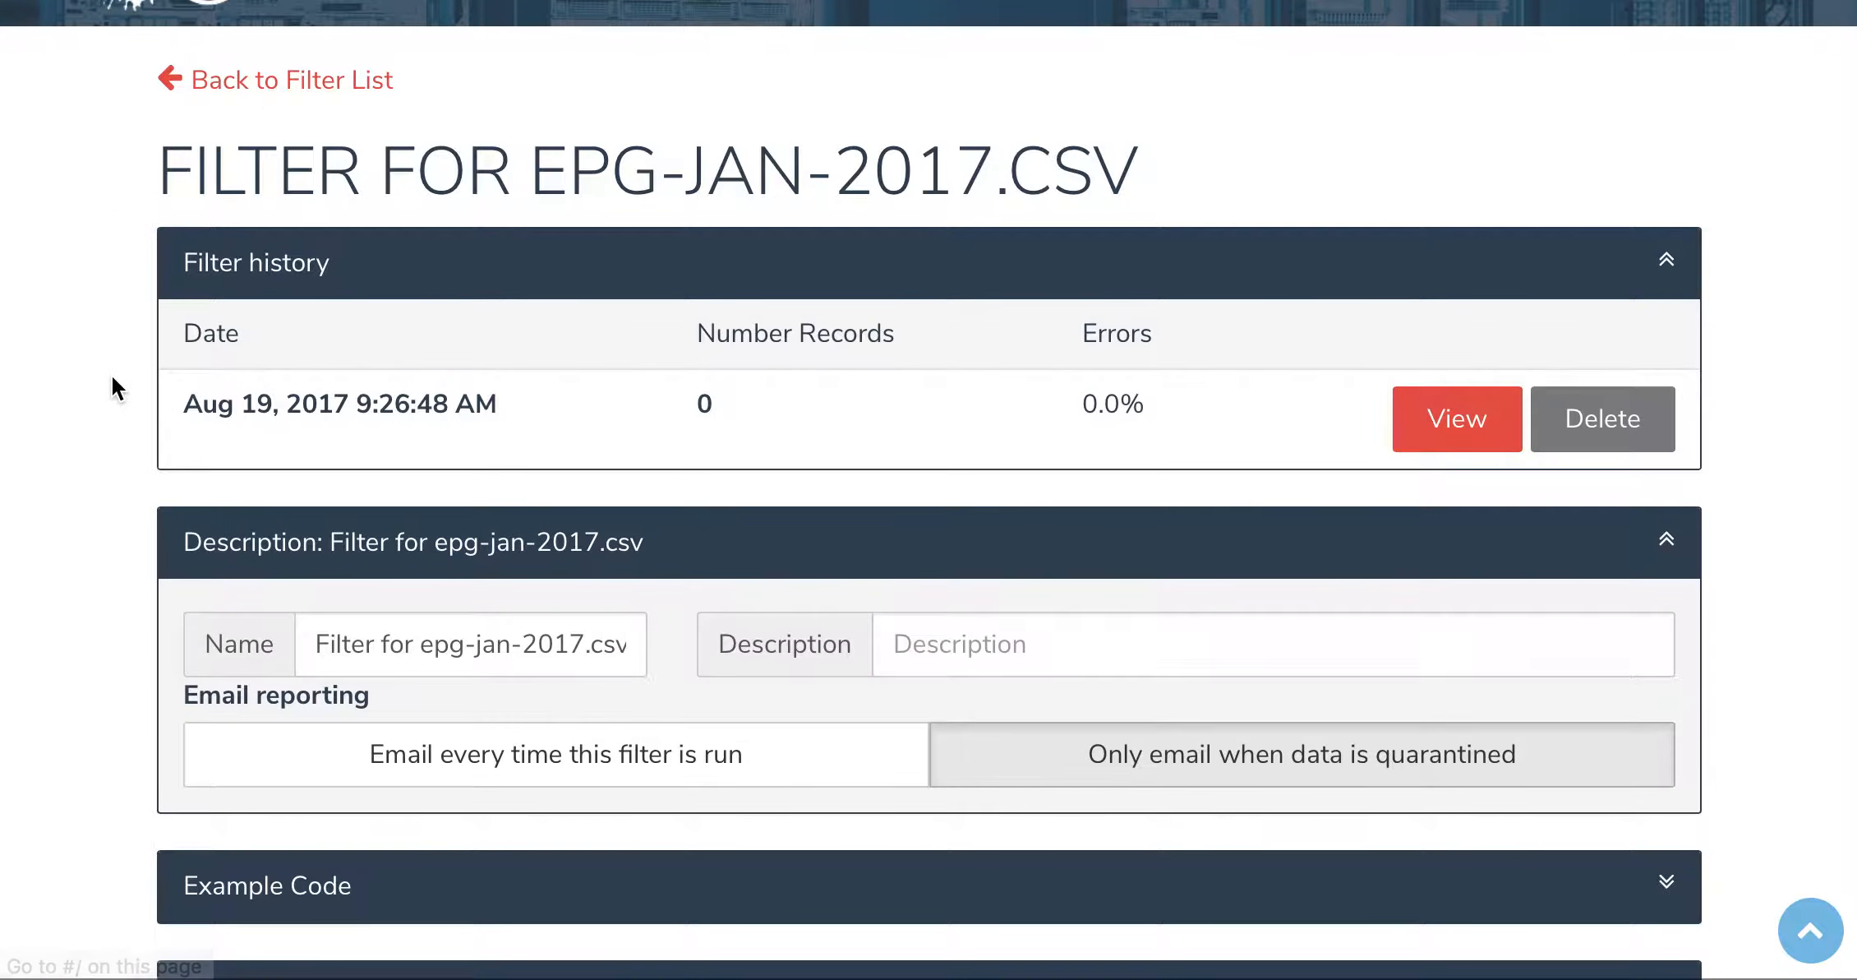
pyautogui.scroll(-1, 112, 376)
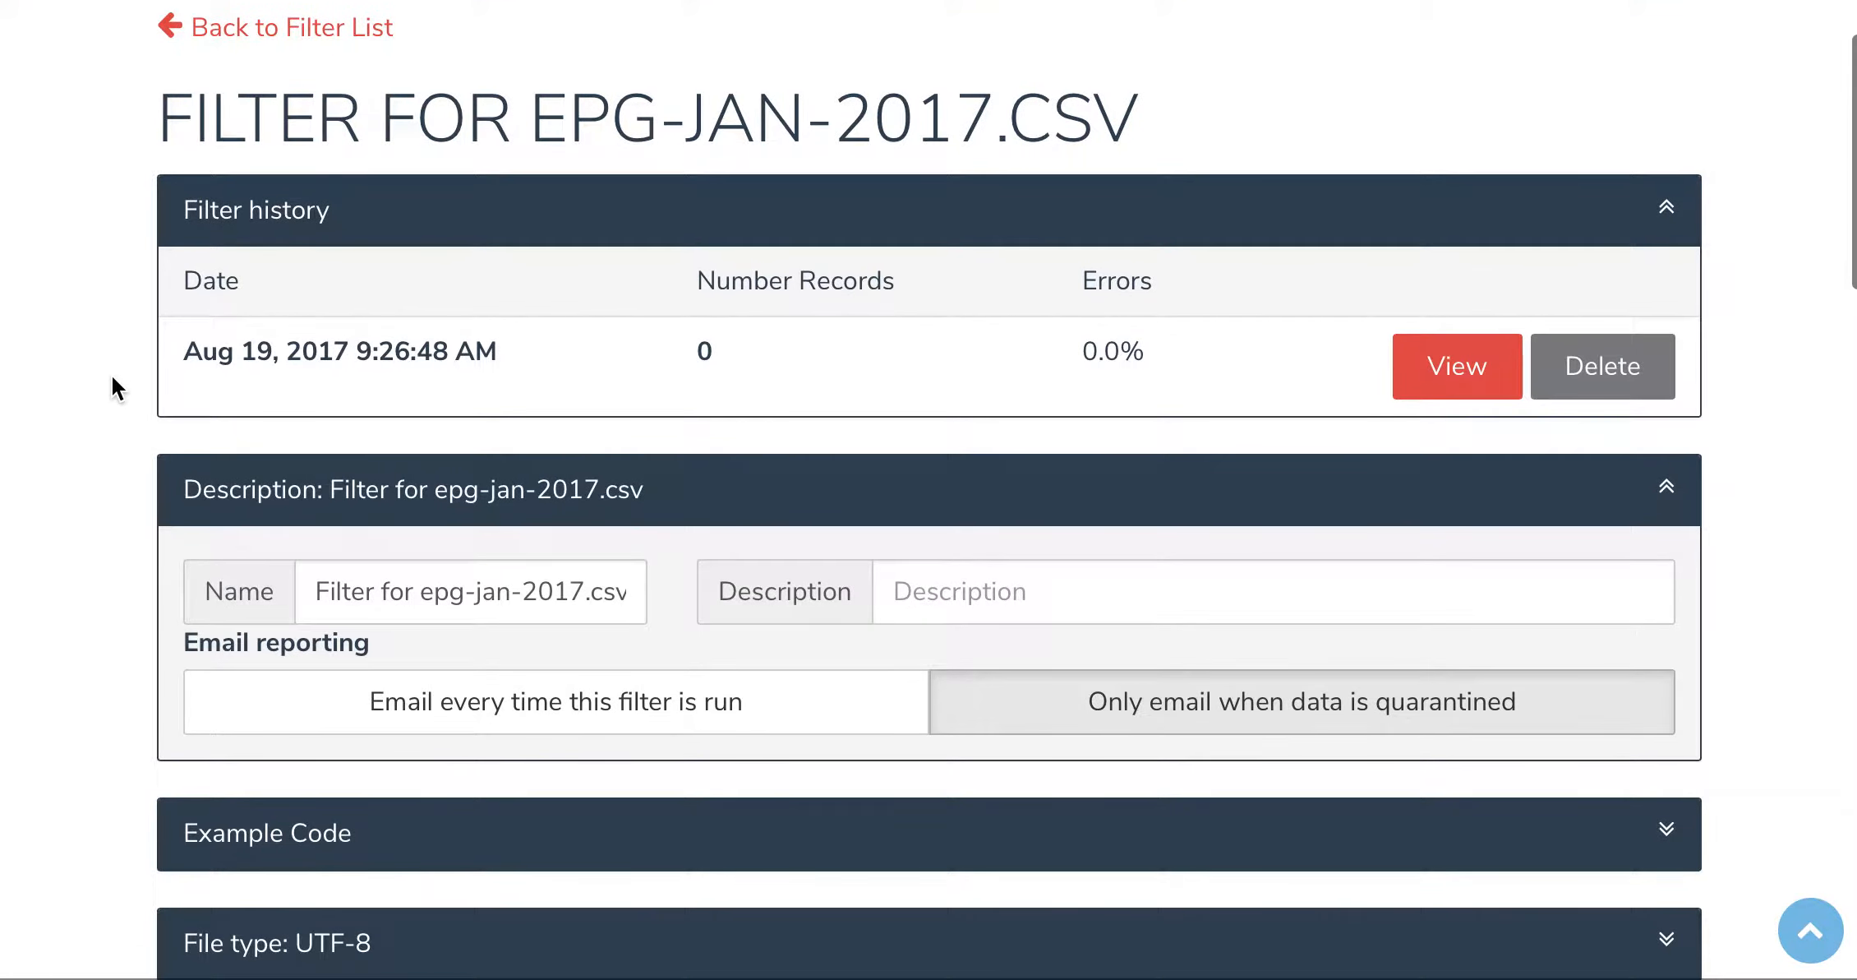
pyautogui.scroll(-5, 112, 375)
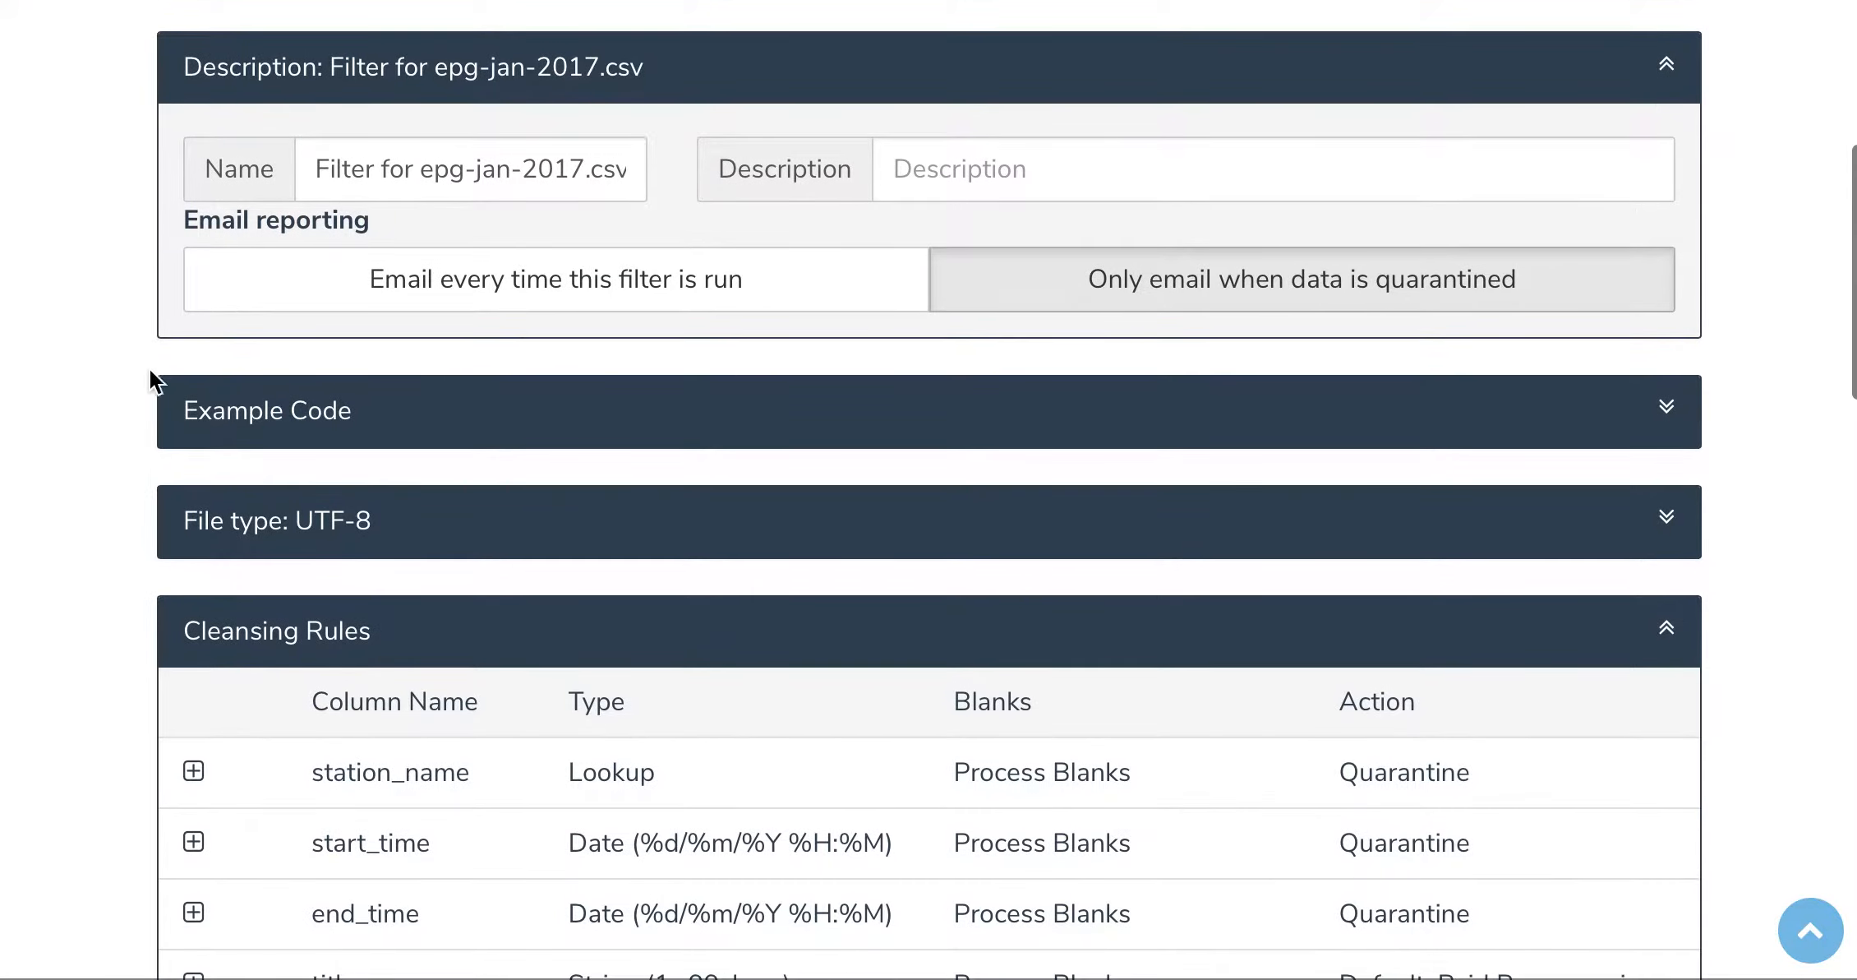
pyautogui.click(1666, 405)
pyautogui.scroll(-3, 1066, 436)
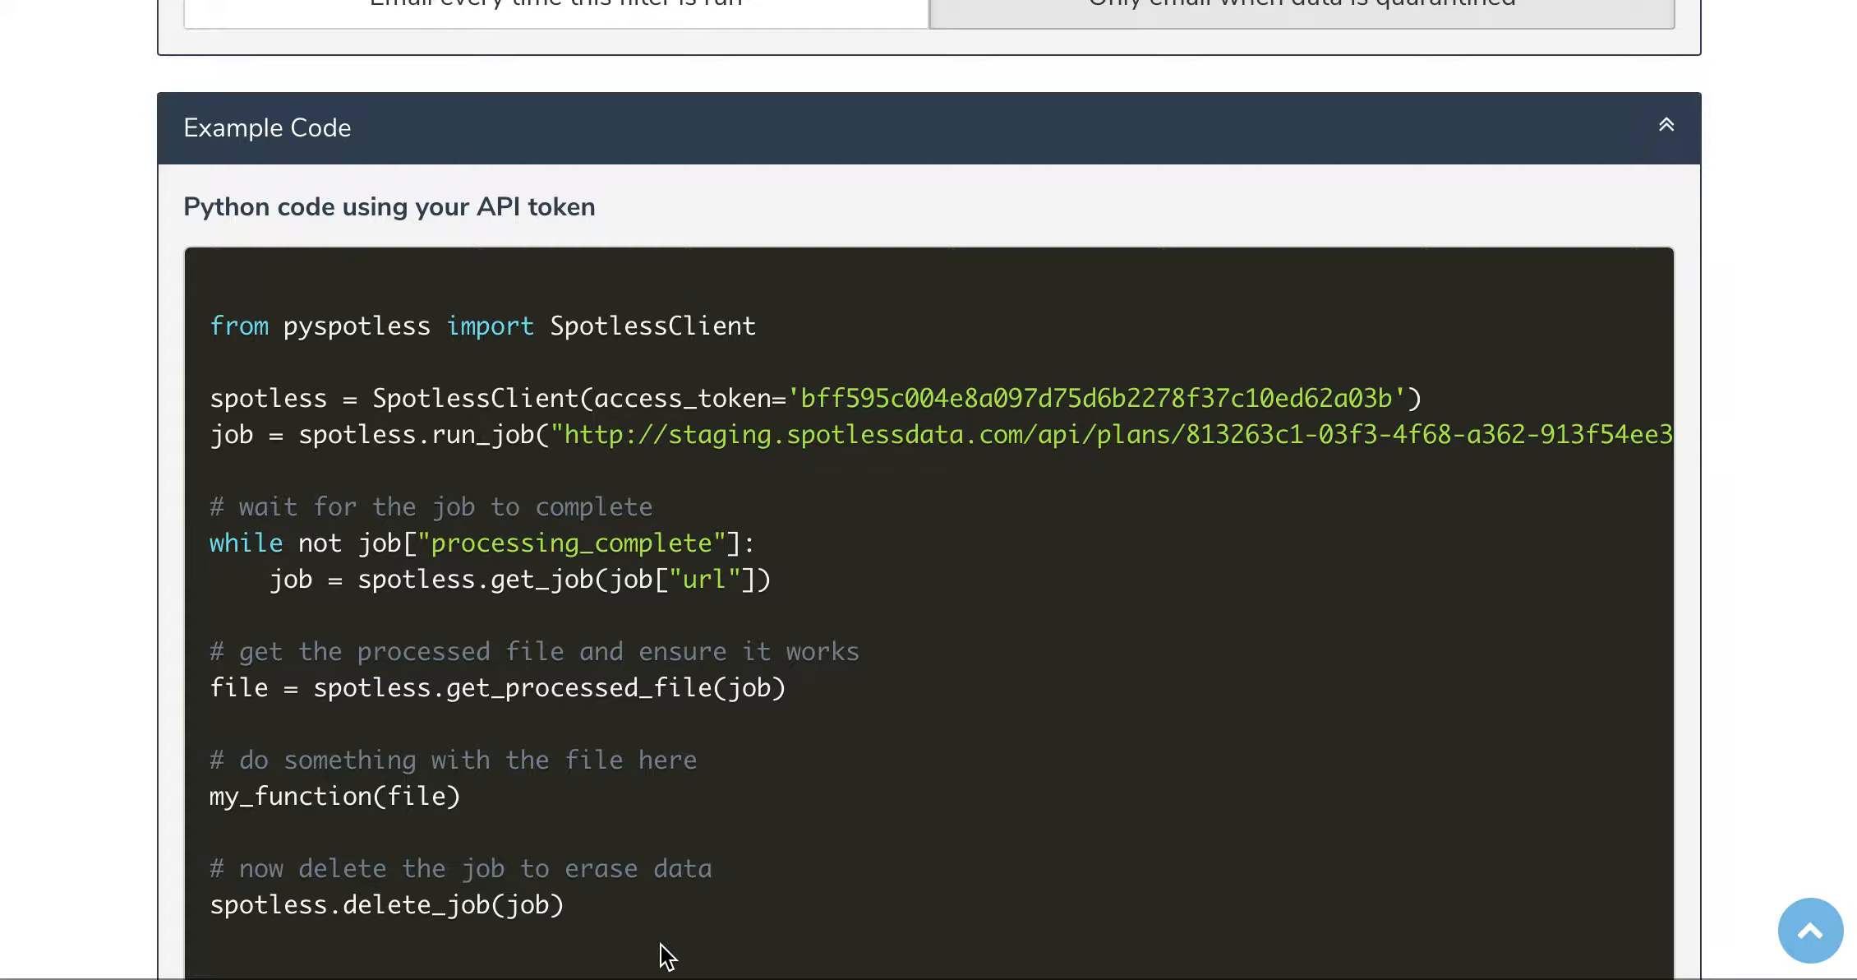
pyautogui.click(1308, 133)
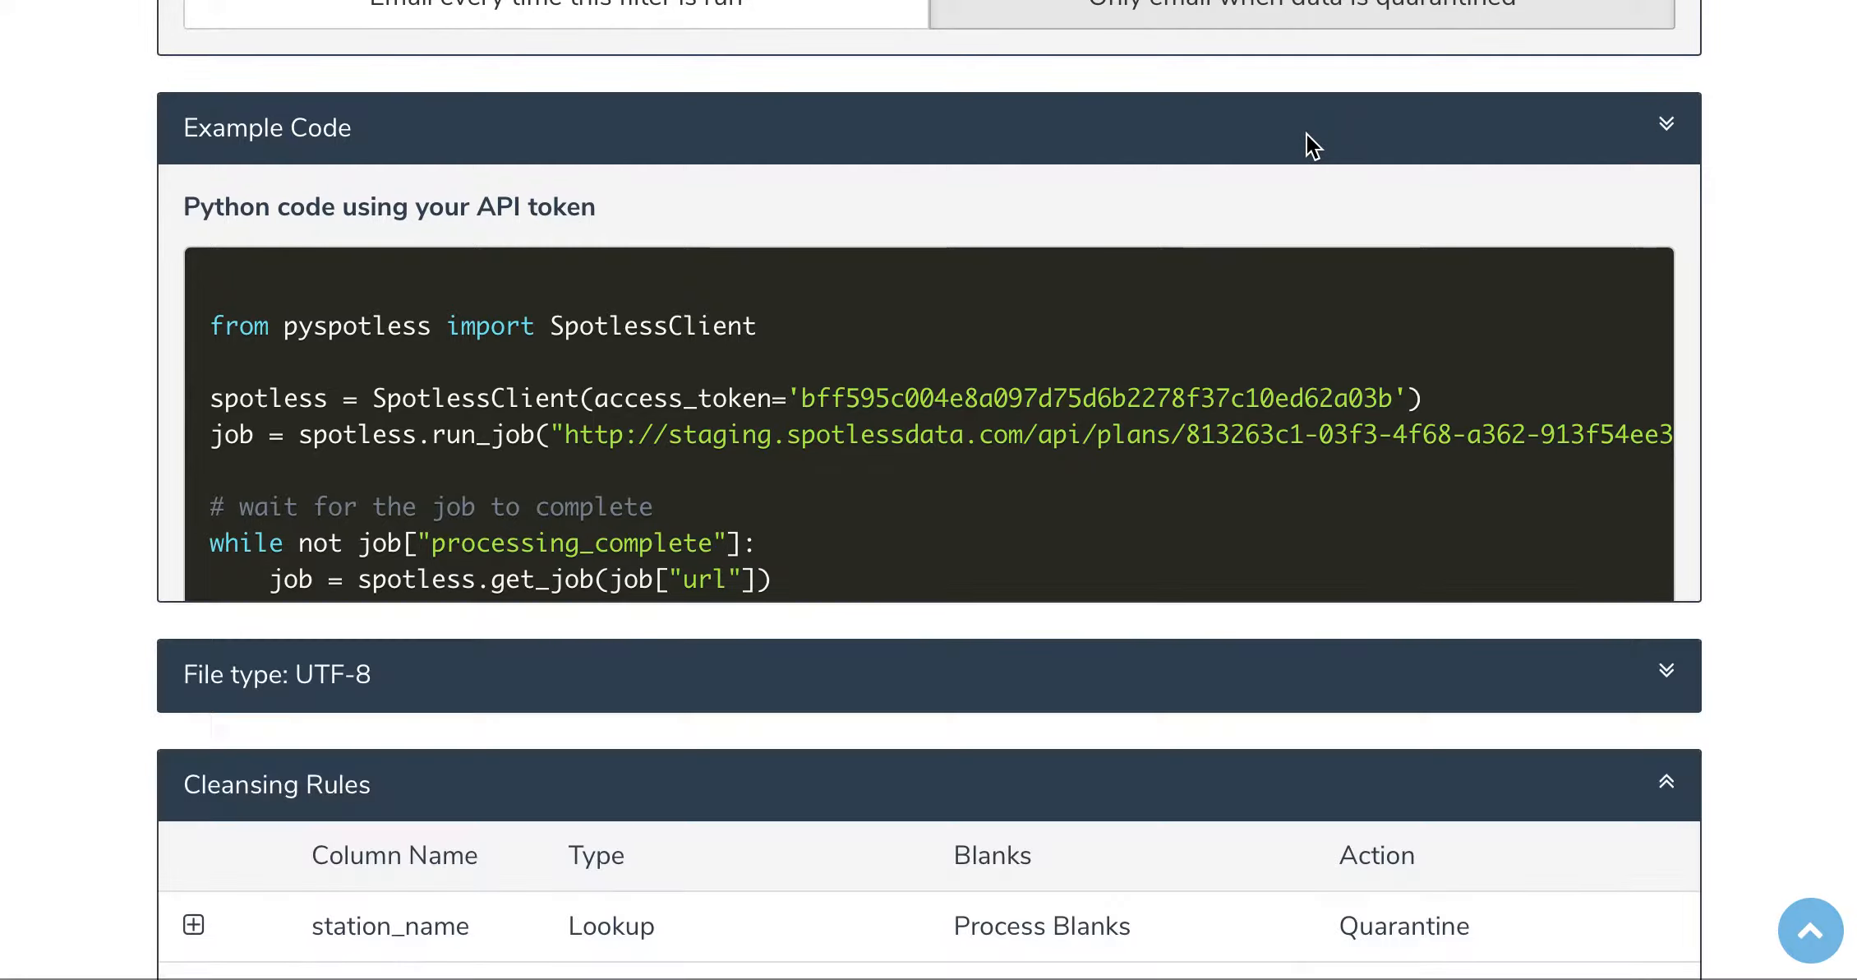
# Step: Open the job from the filter history and examine its modified, replaced and quarantined records by column
pyautogui.scroll(10, 1307, 133)
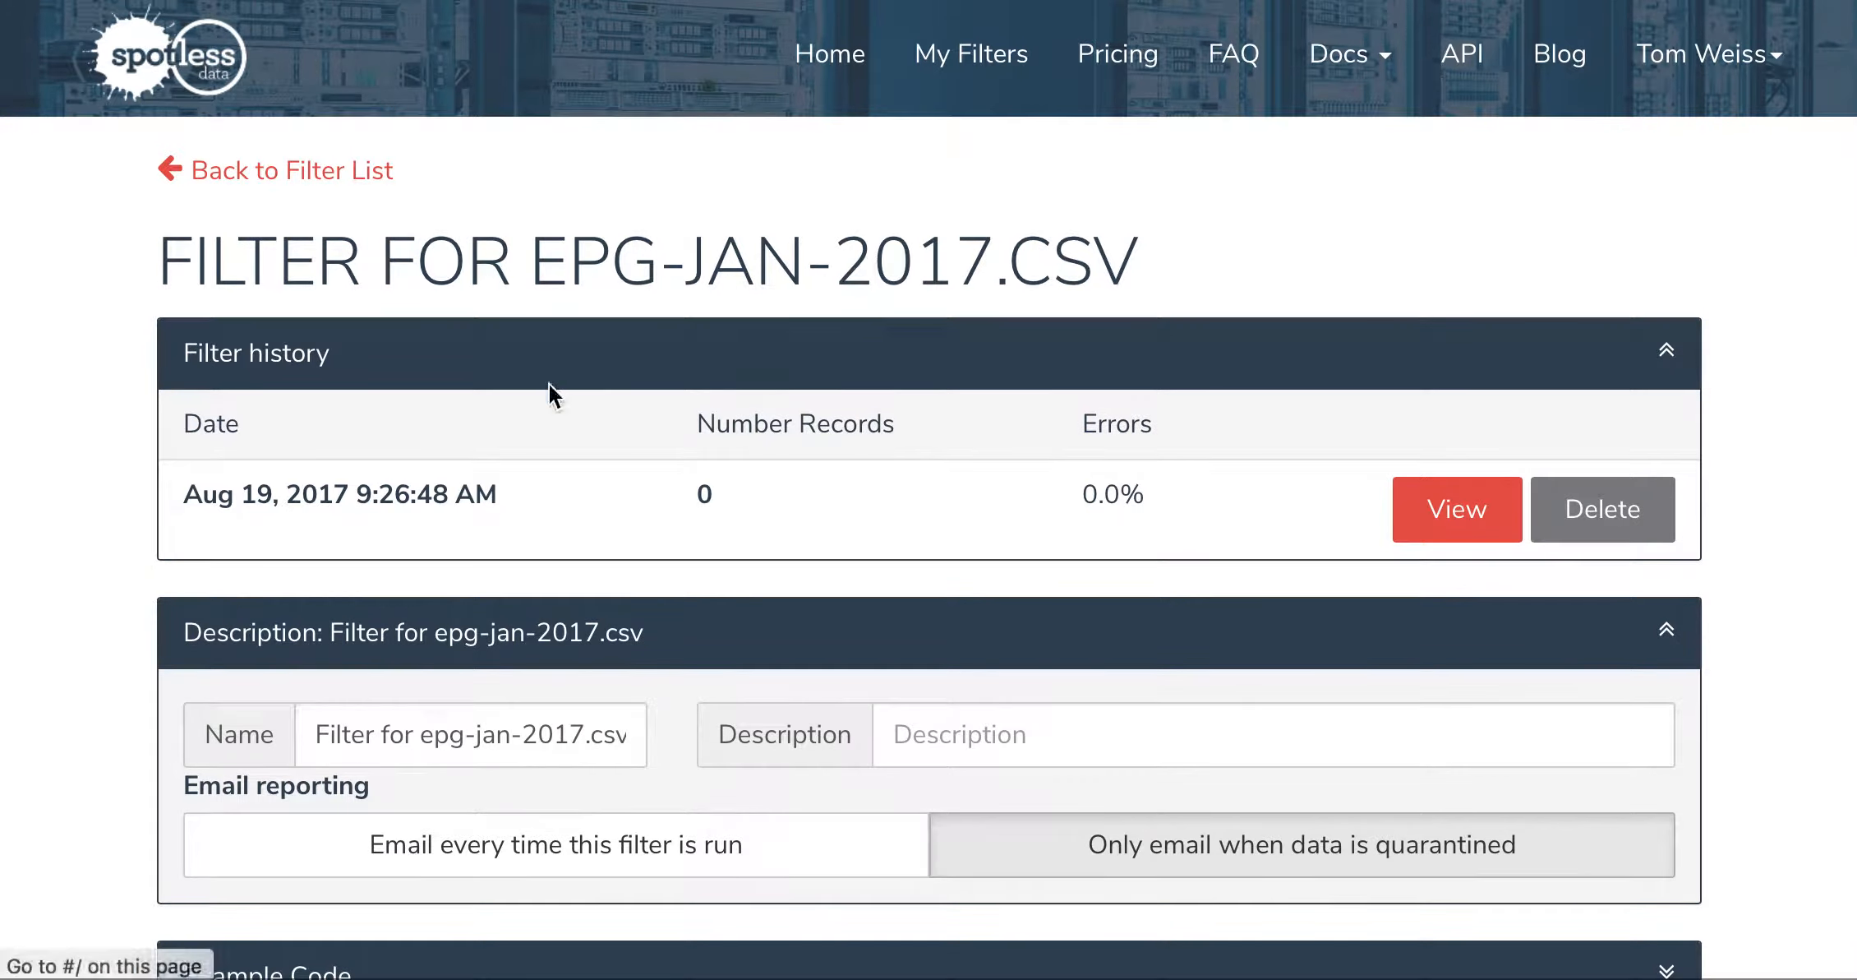
pyautogui.click(1445, 516)
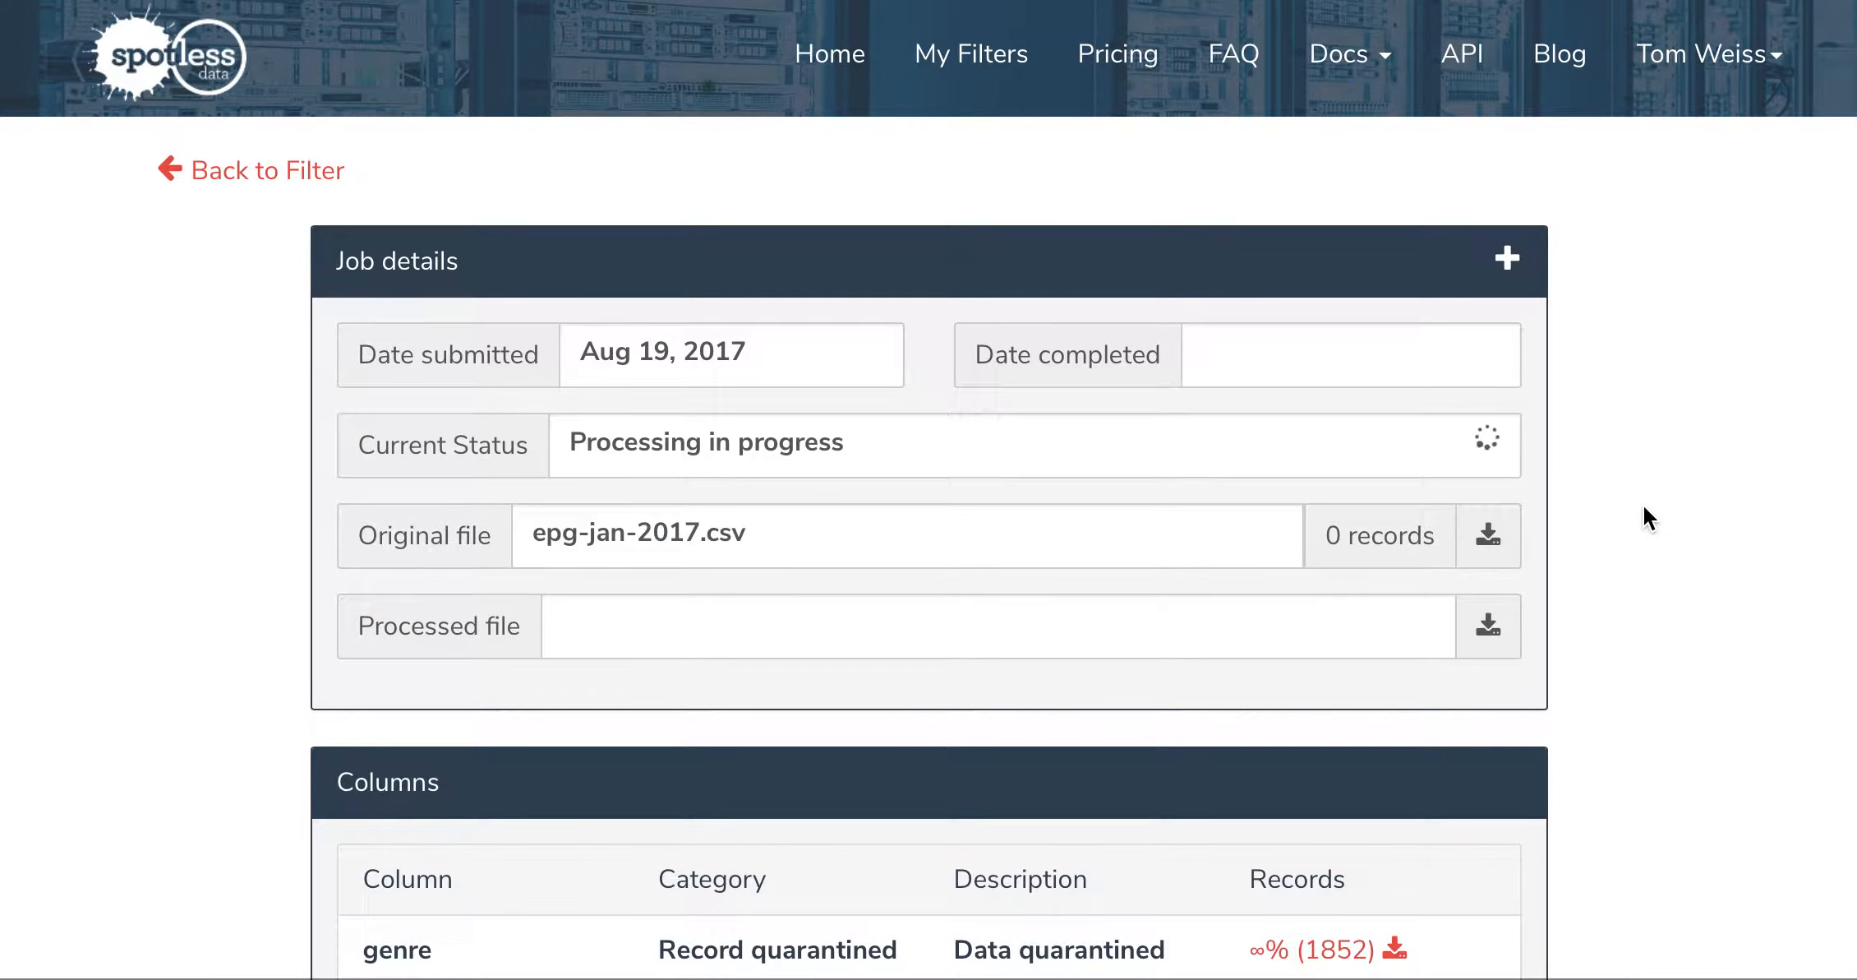
pyautogui.scroll(-5, 1644, 519)
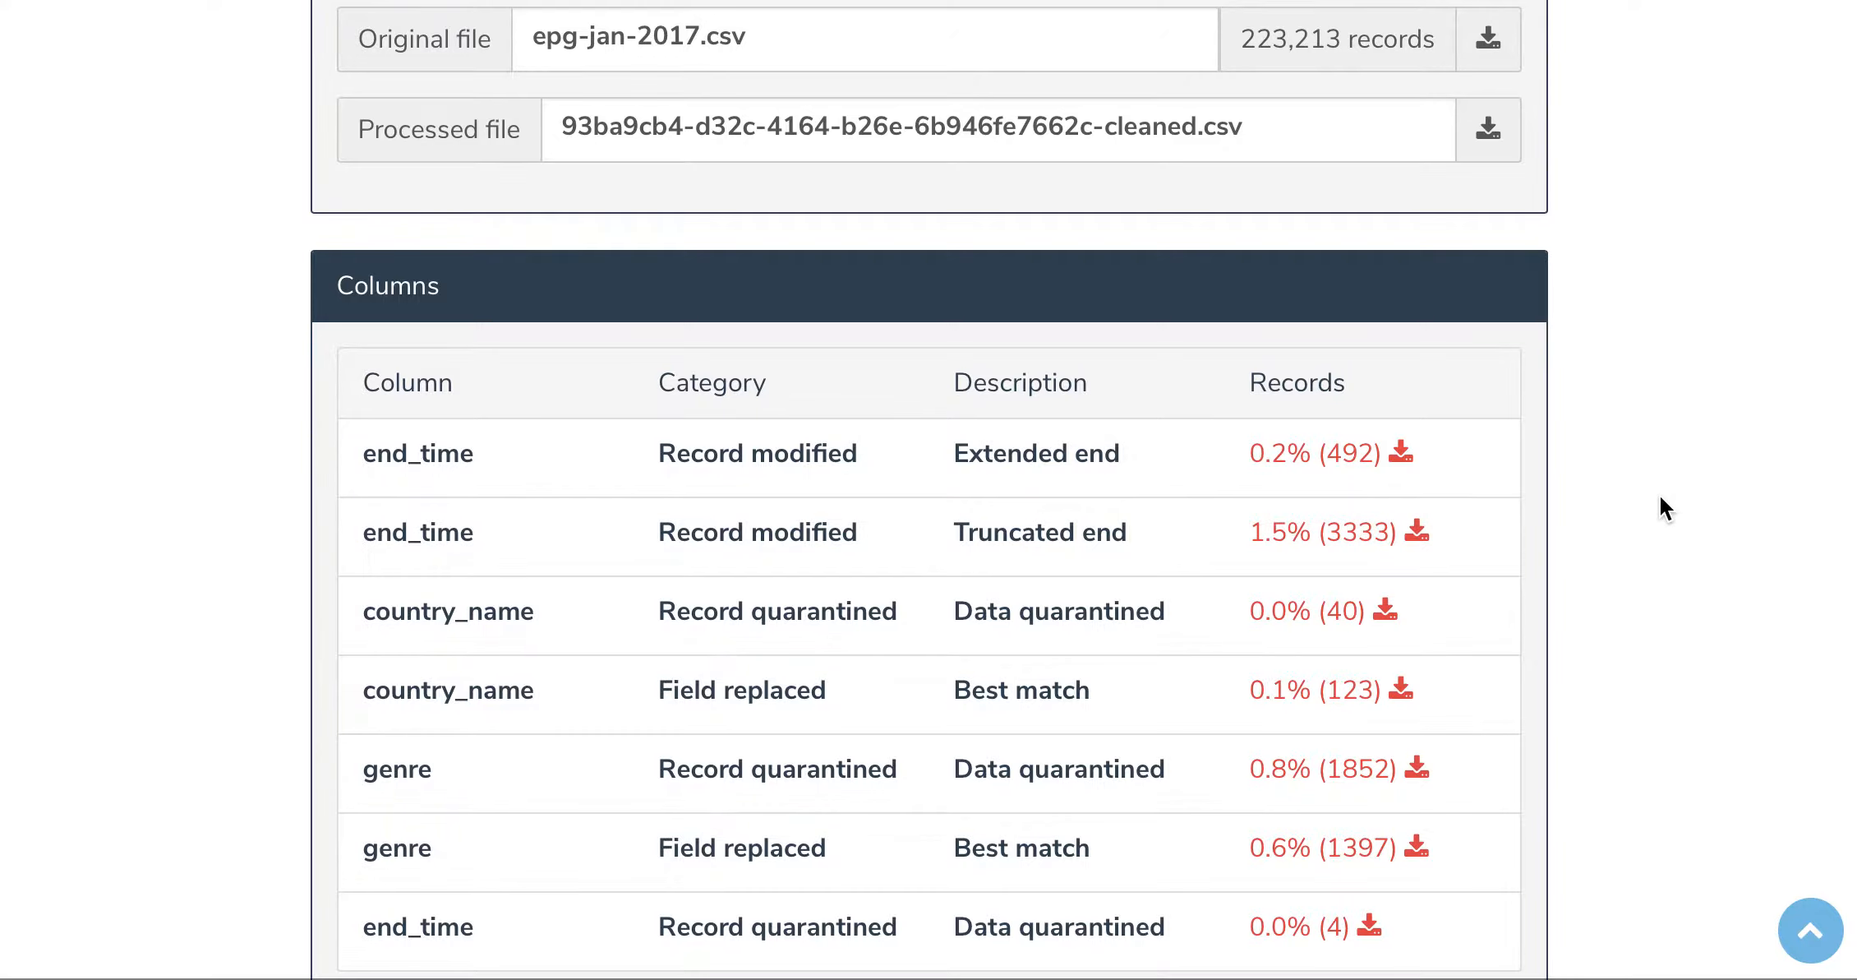
pyautogui.scroll(-3, 1660, 496)
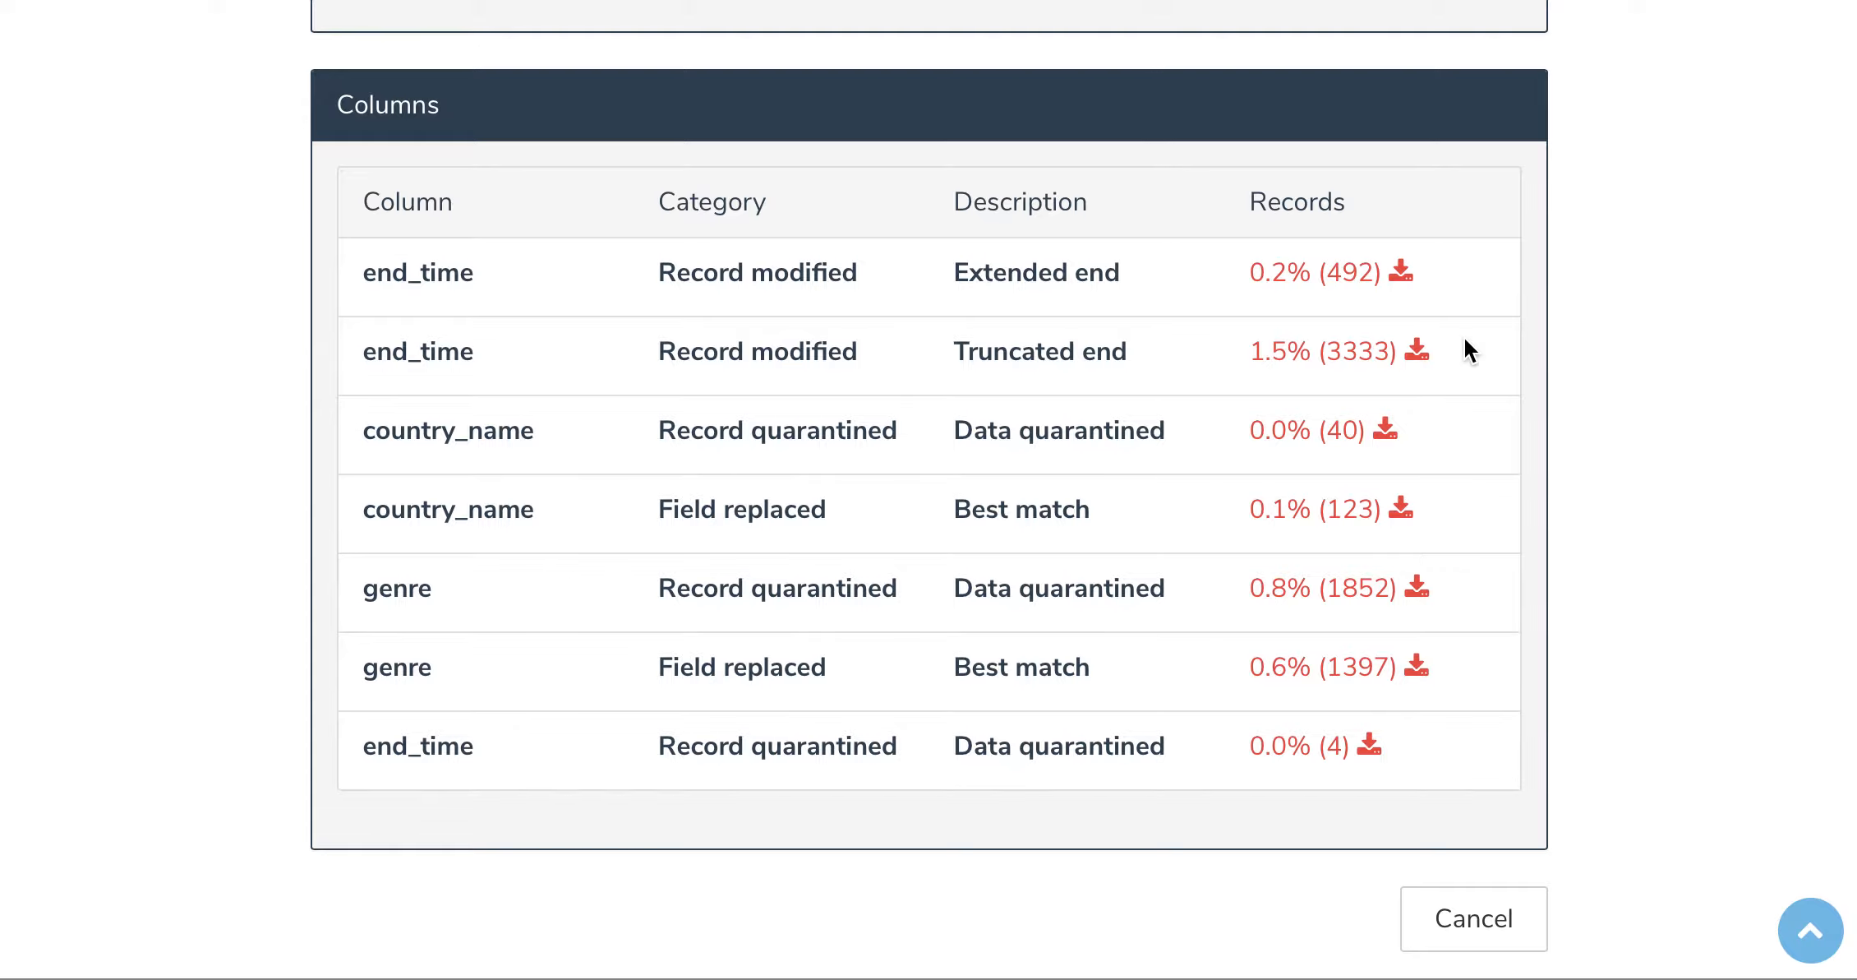
pyautogui.scroll(10, 1465, 338)
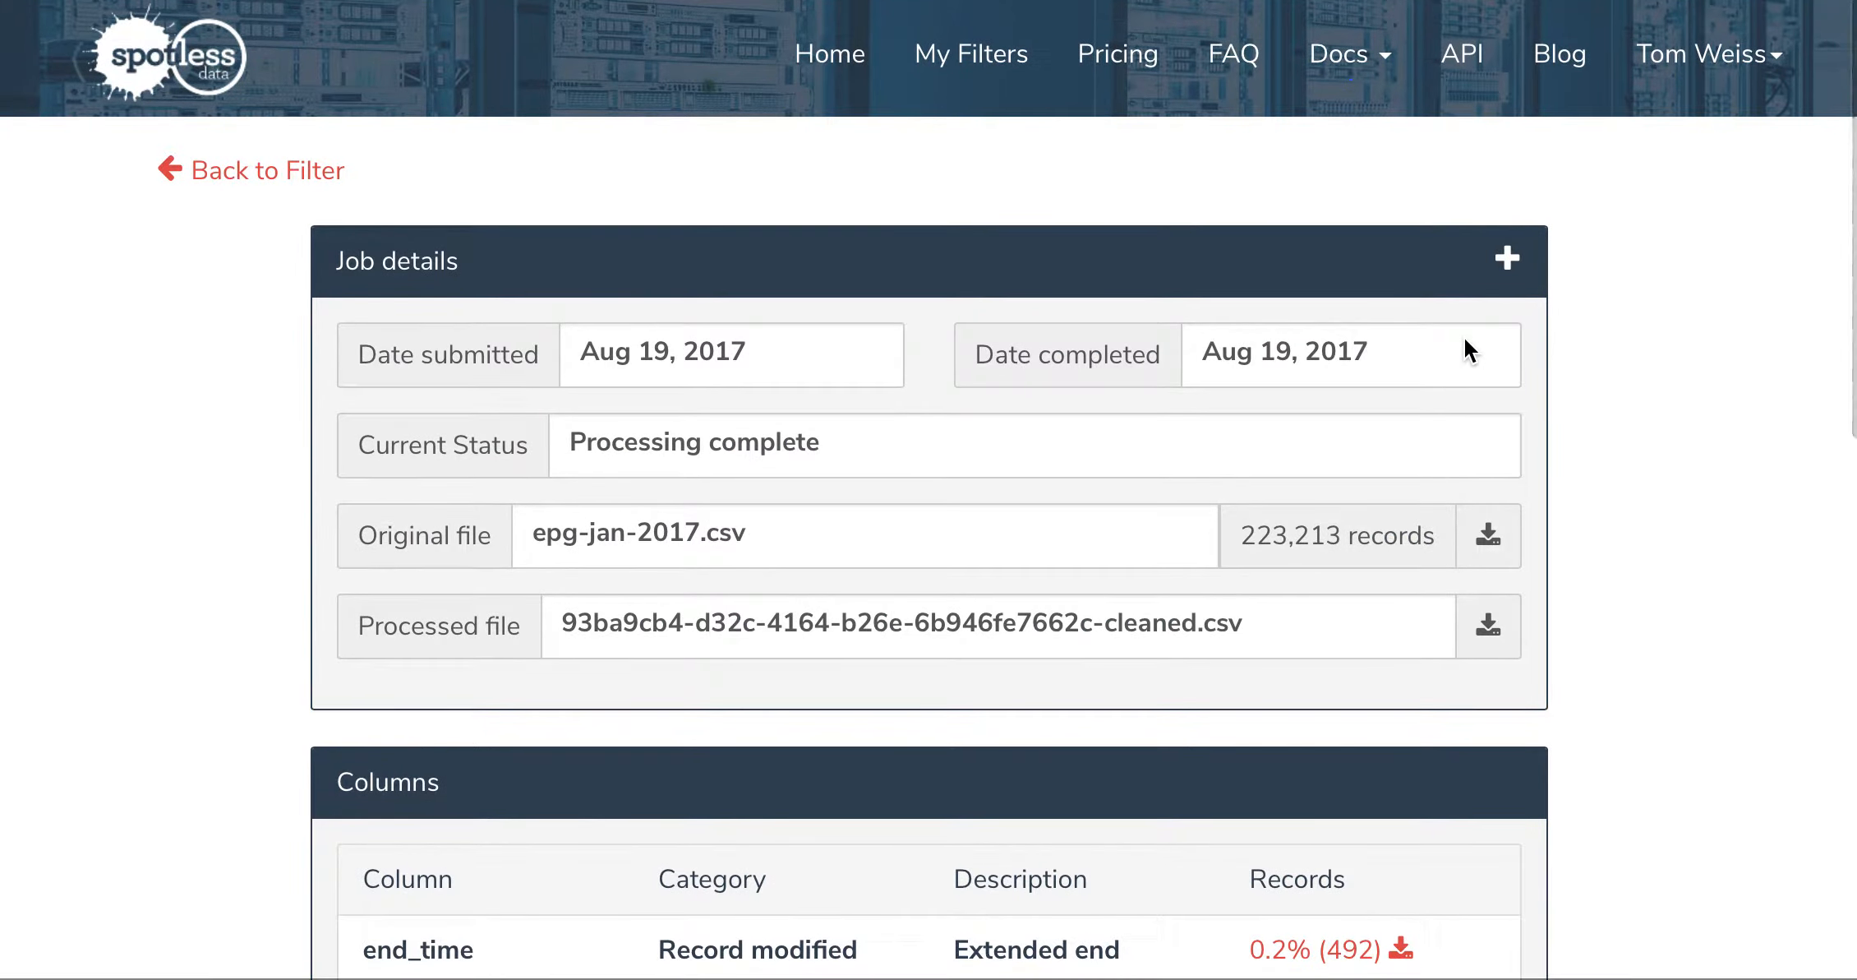
pyautogui.scroll(-4, 1465, 338)
# Step: Download the job's processed (cleaned) CSV file
pyautogui.scroll(3, 1466, 348)
pyautogui.scroll(1, 1464, 341)
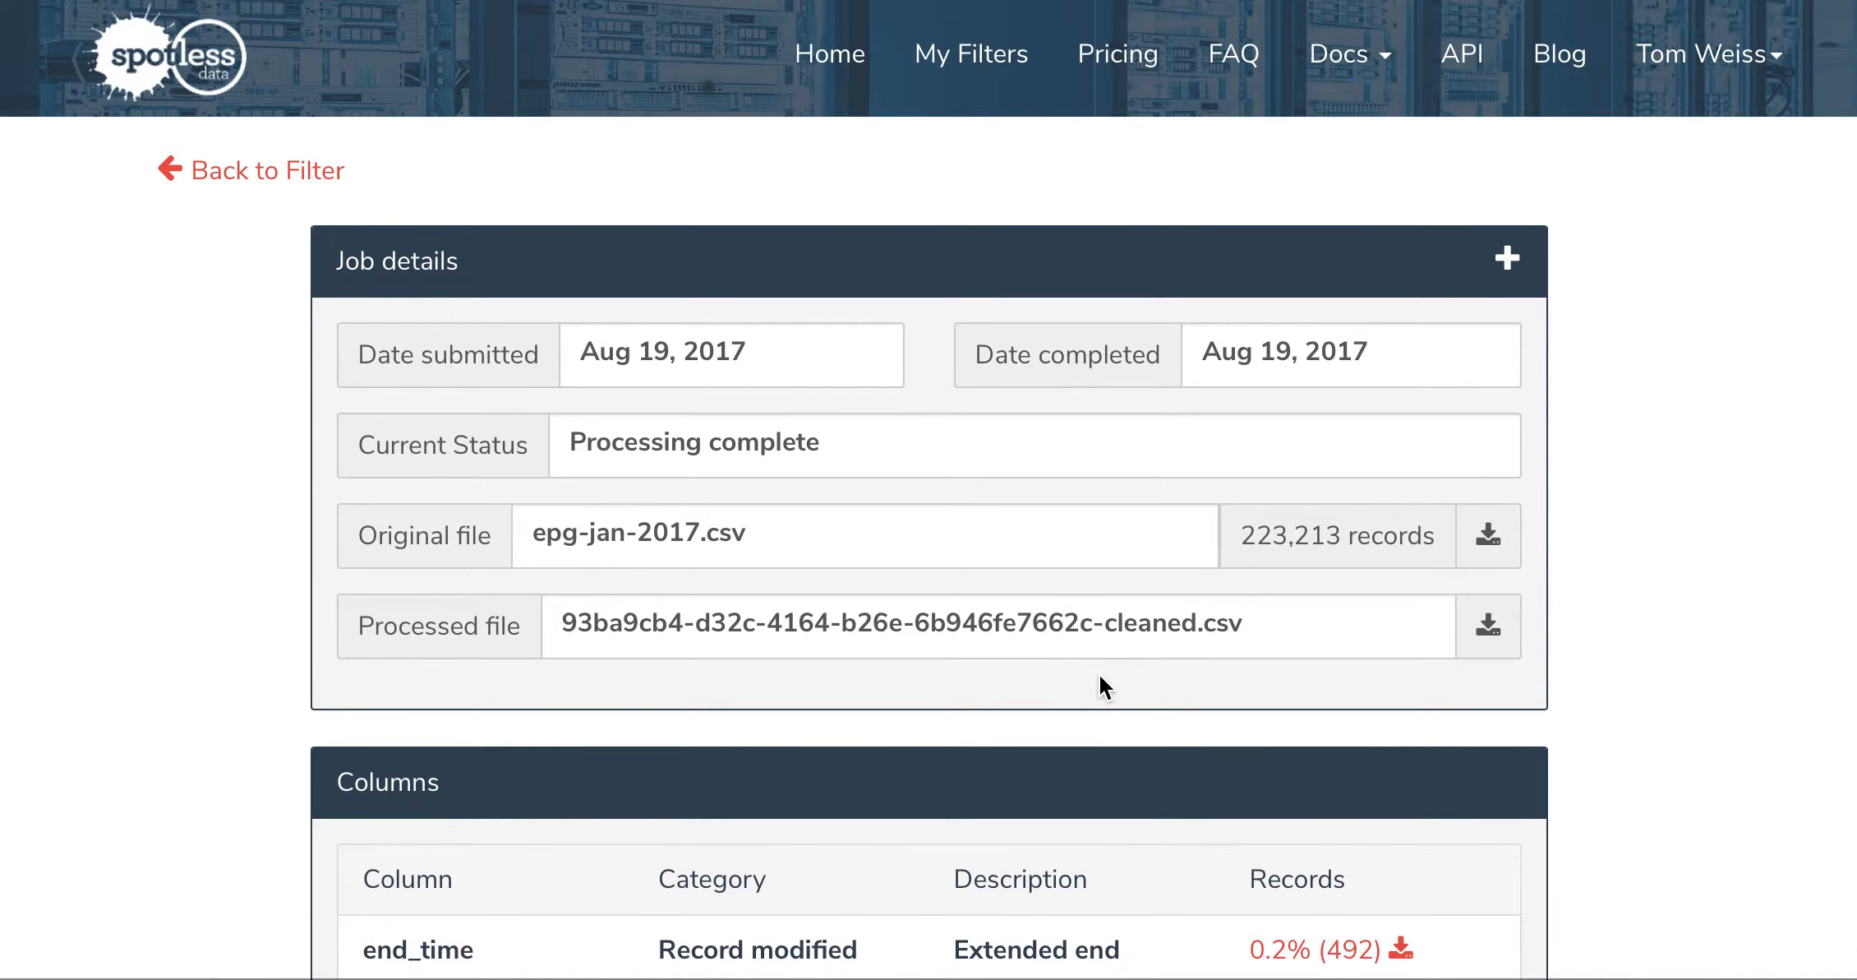
pyautogui.click(1489, 625)
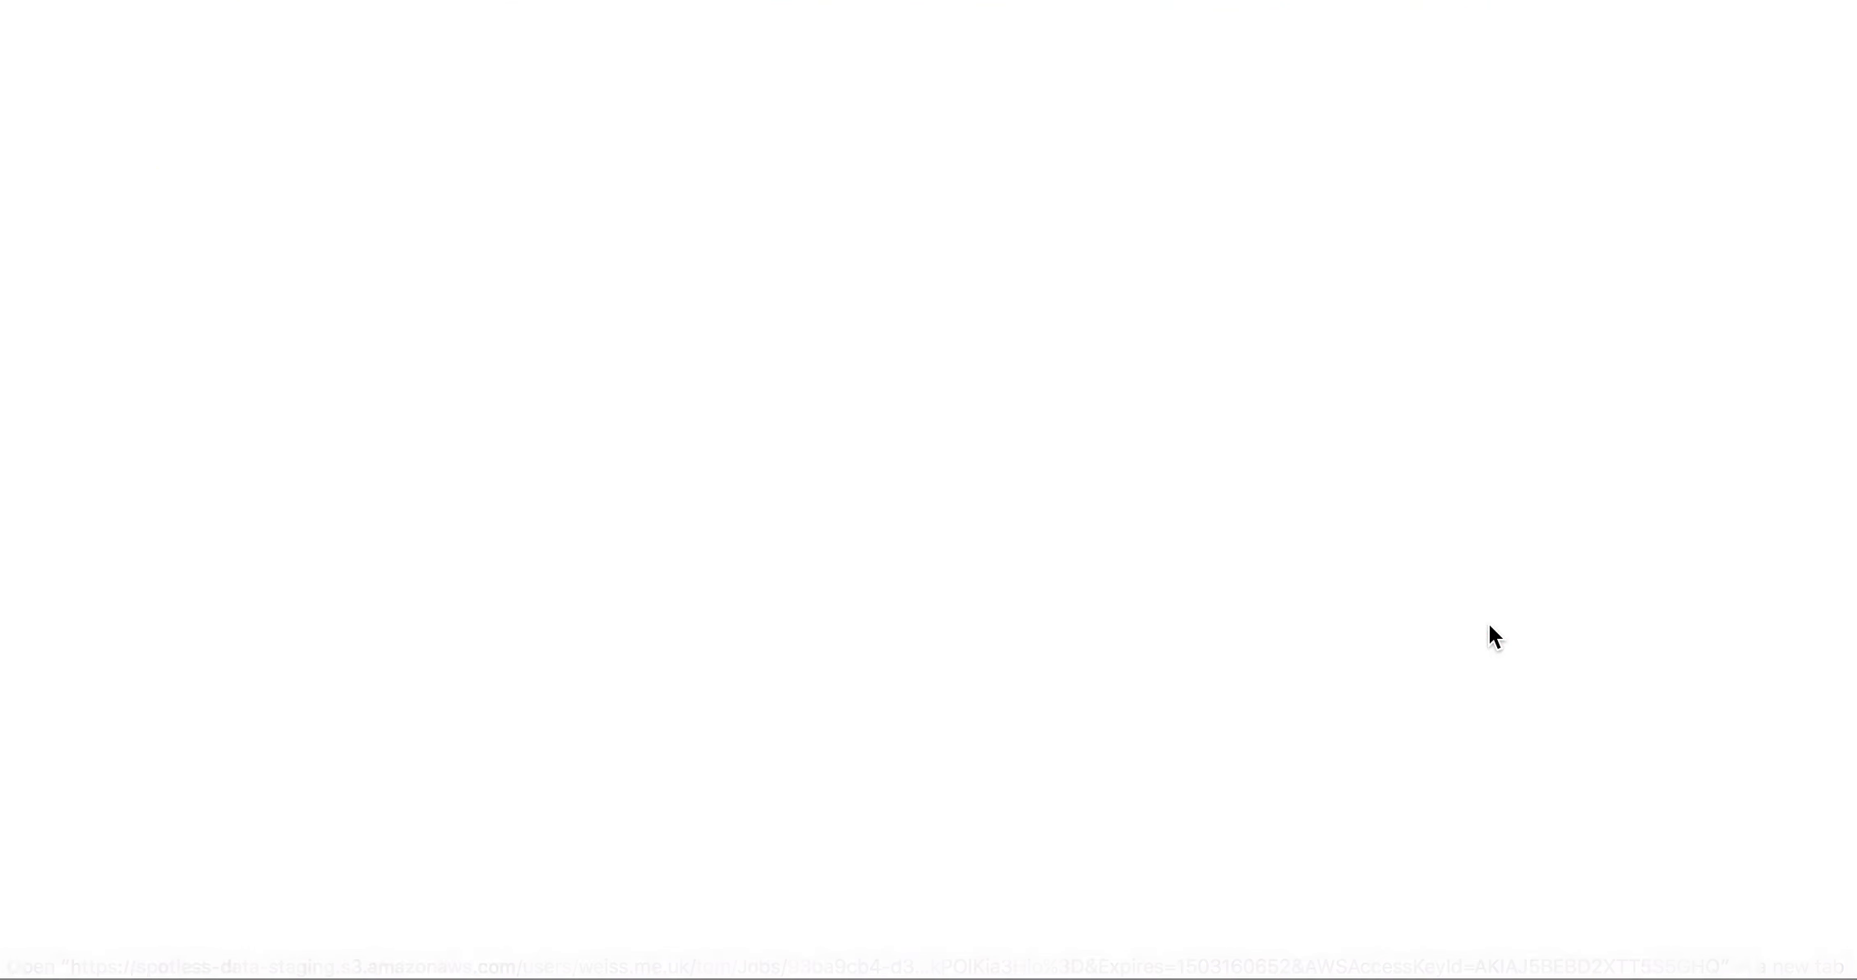